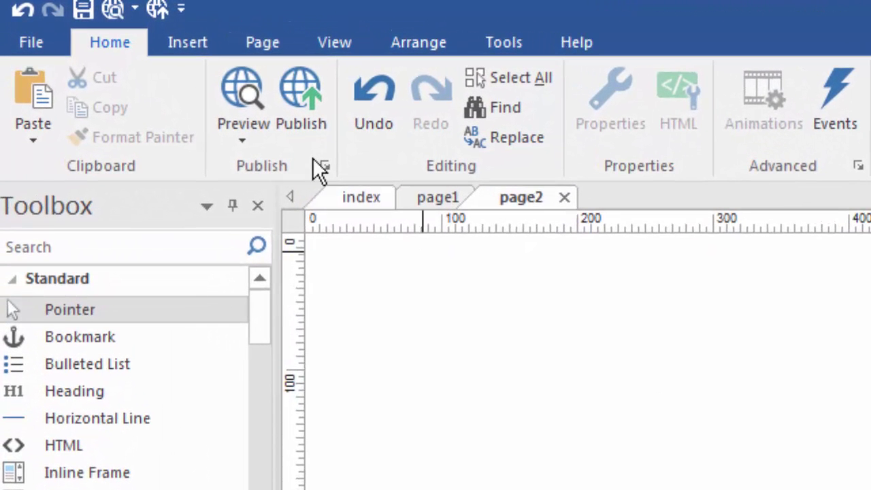
# Fill page2's background with the light sky-blue swatch from Page > Background
pyautogui.click(265, 41)
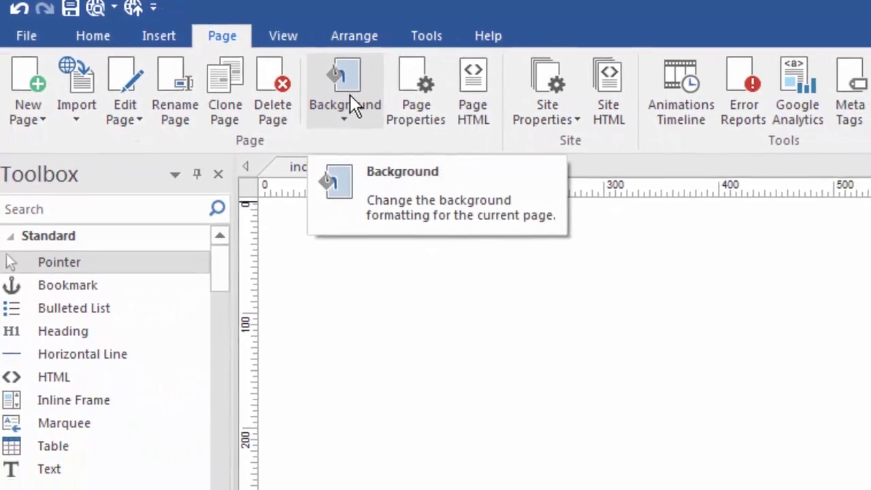
pyautogui.click(347, 99)
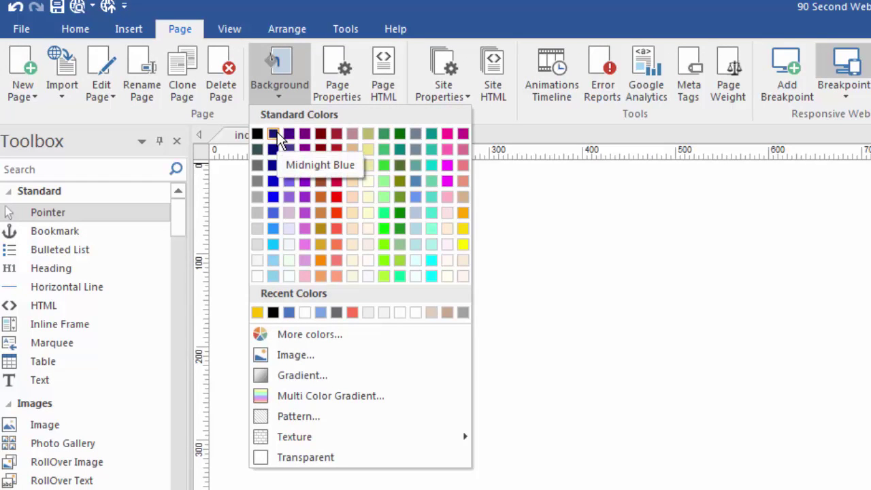
pyautogui.click(273, 244)
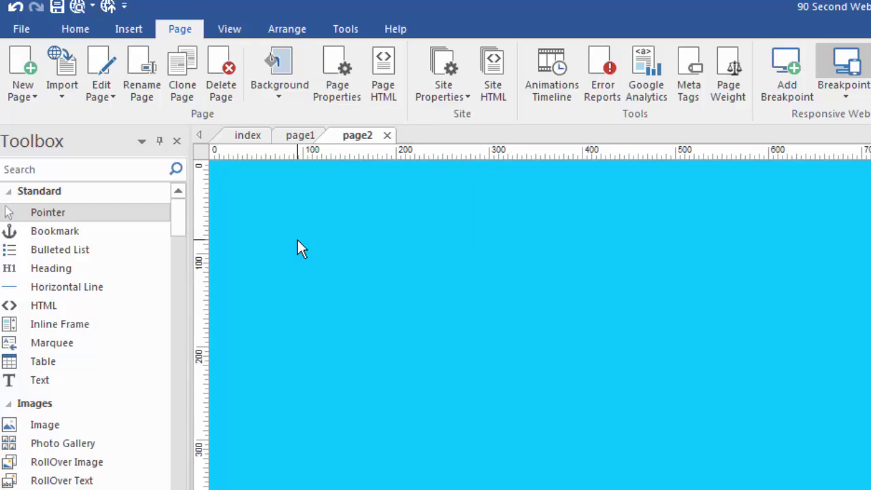
pyautogui.click(279, 78)
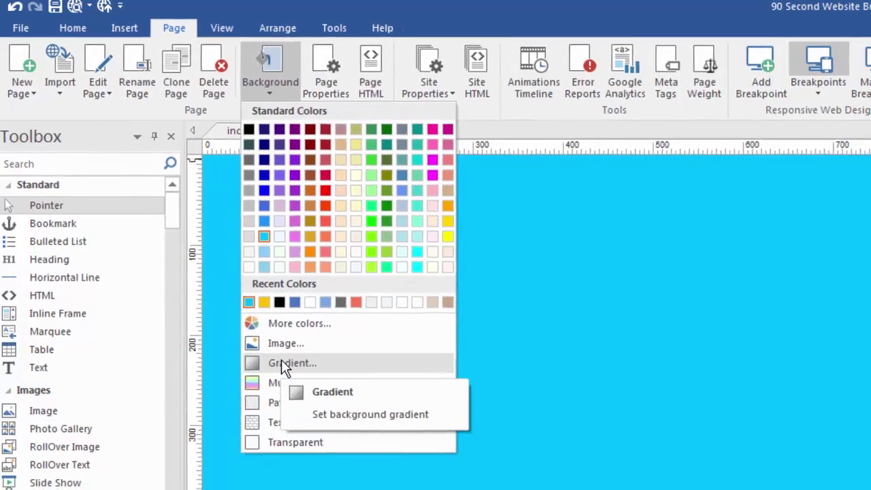
# Make page2's background a vertical gradient with magenta as the second colour
pyautogui.click(272, 347)
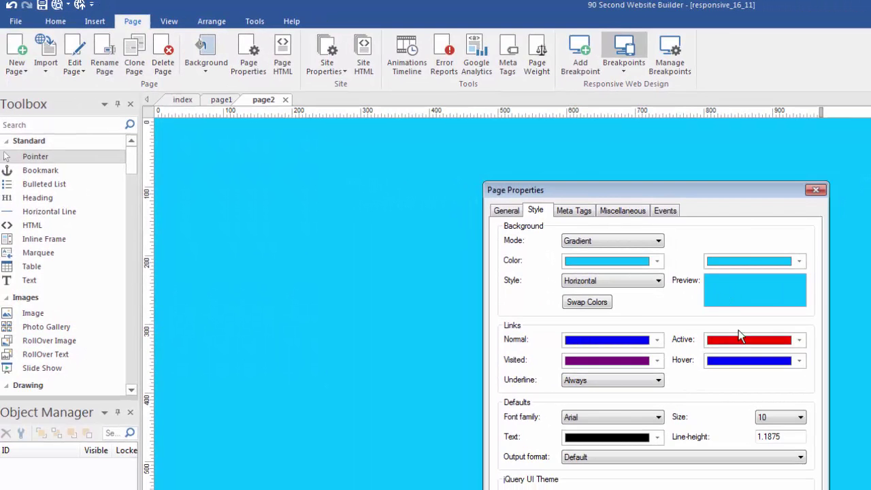
pyautogui.click(797, 261)
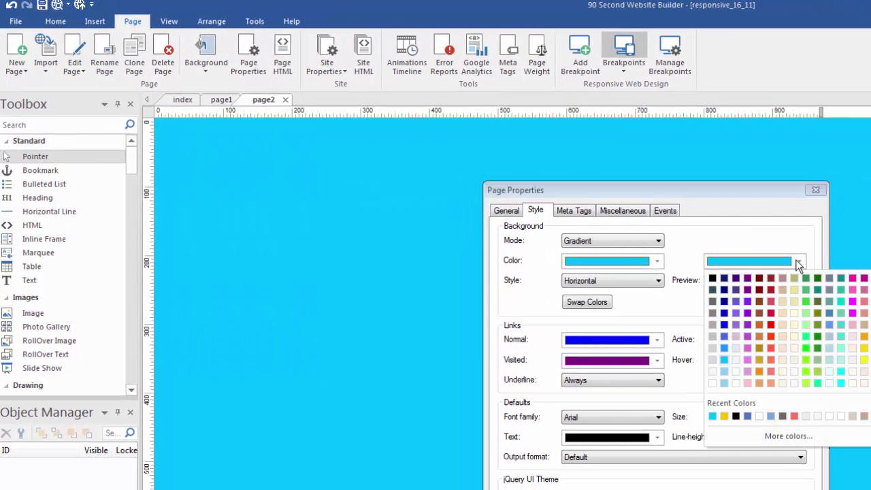
pyautogui.click(746, 359)
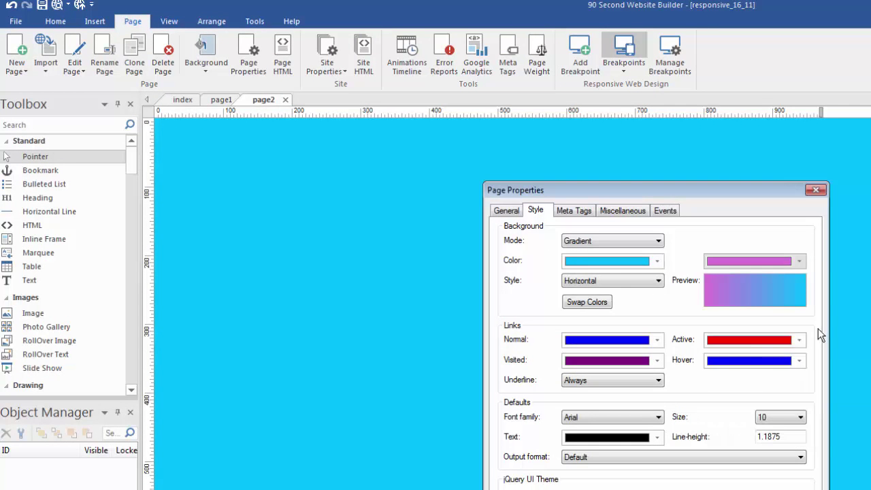
pyautogui.click(646, 281)
pyautogui.click(585, 297)
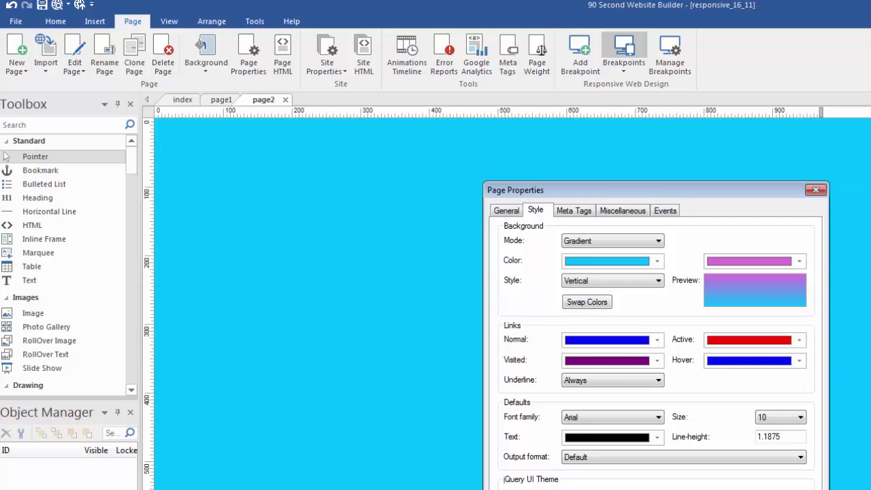
pyautogui.press('Return')
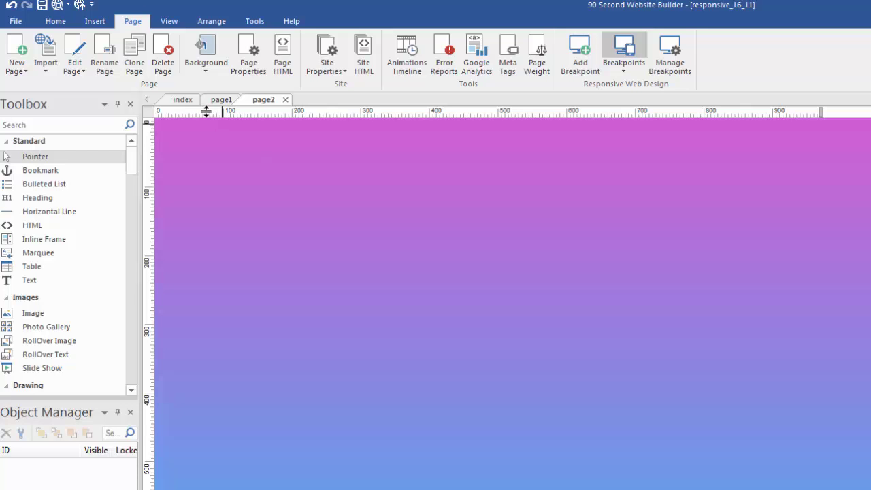
pyautogui.click(213, 51)
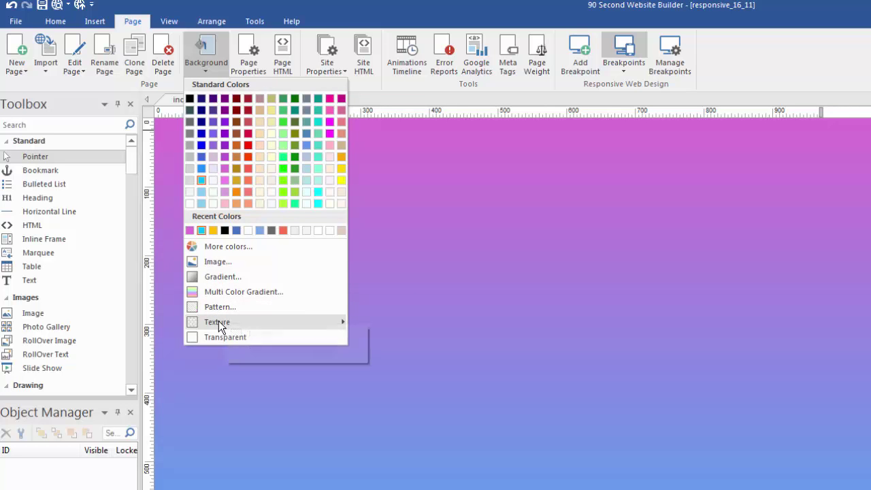
# Apply a cork texture to page2's background, then switch it back to plain white
pyautogui.moveTo(219, 321)
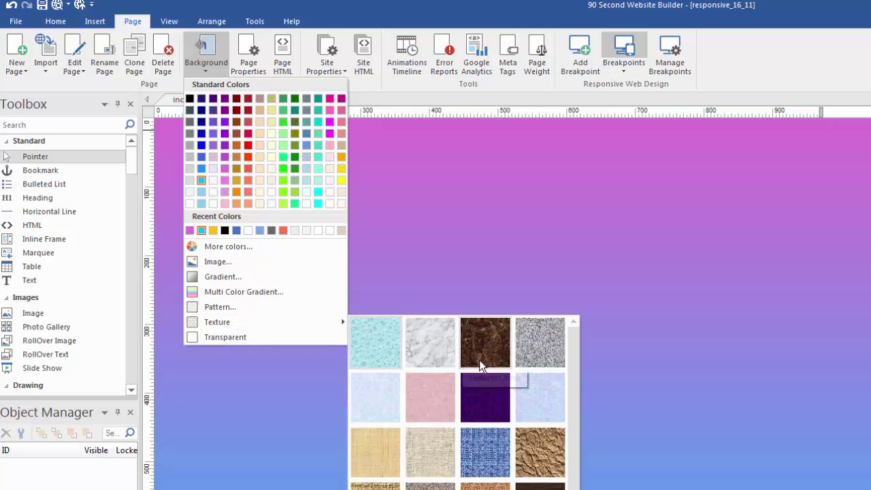
pyautogui.click(480, 486)
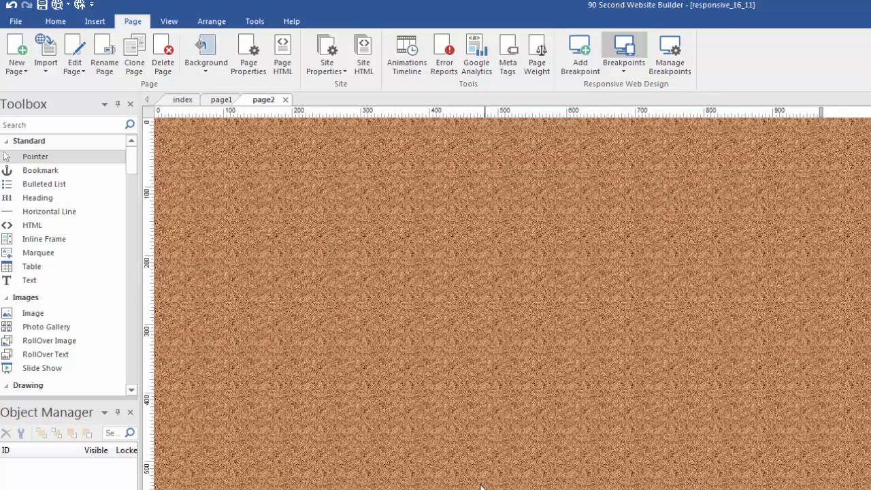
pyautogui.click(205, 66)
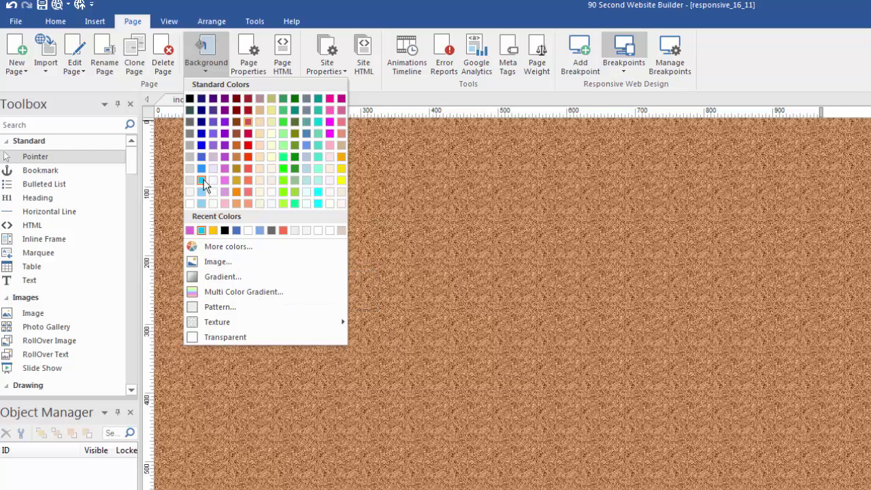
pyautogui.click(190, 204)
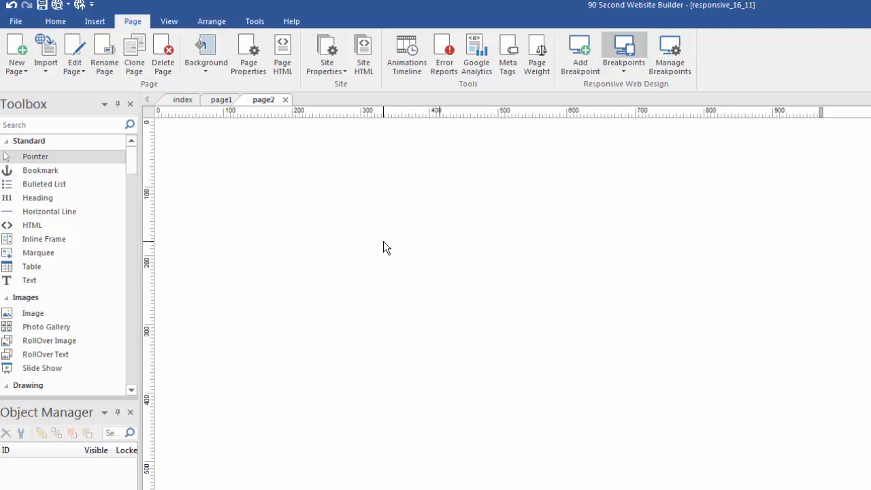
pyautogui.click(250, 63)
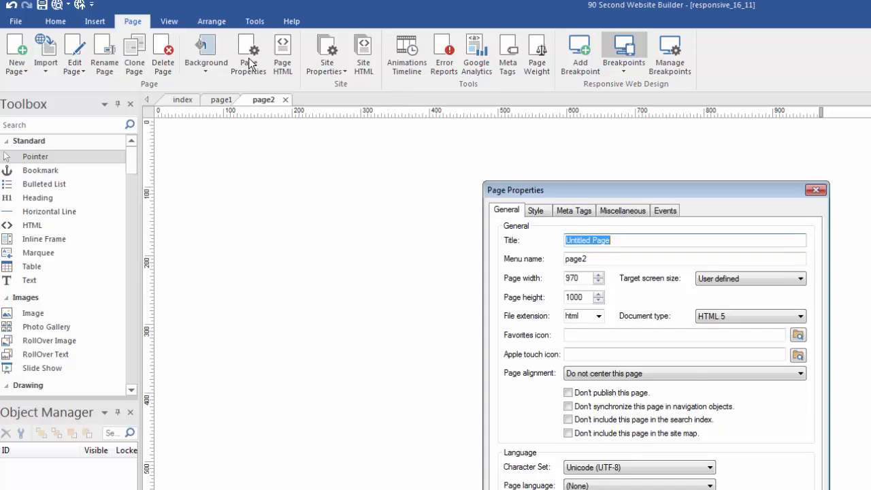
pyautogui.moveTo(639, 189); pyautogui.dragTo(541, 145)
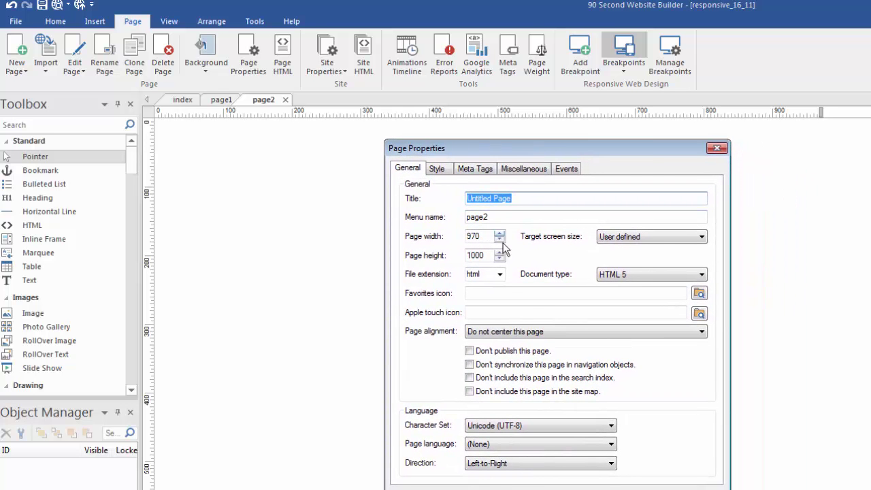
pyautogui.click(431, 168)
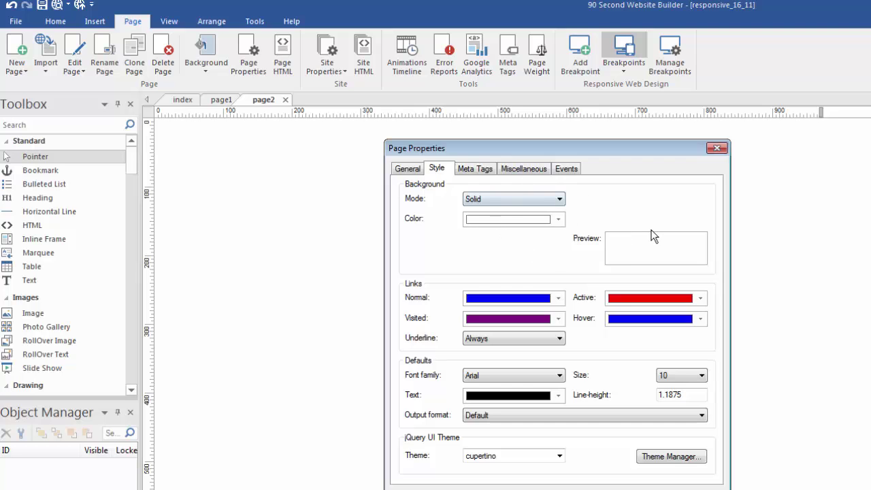
pyautogui.click(716, 149)
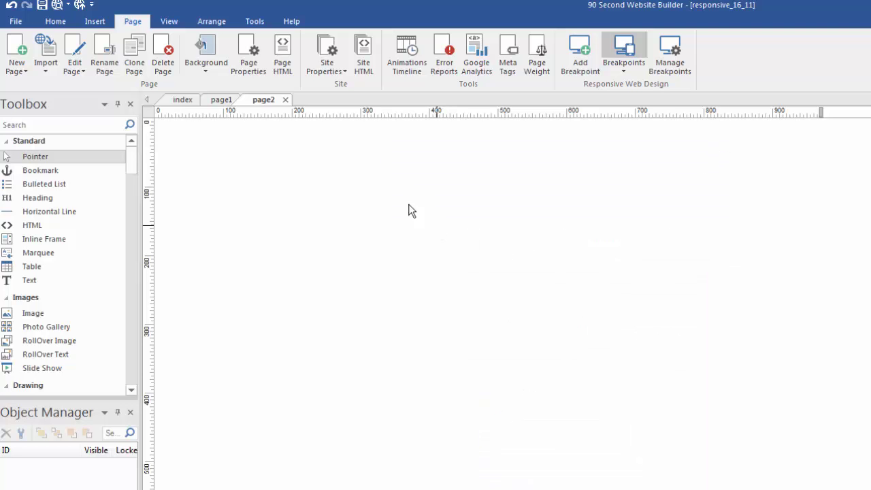
# In page2's Page Properties Style tab, switch the background mode to Image
pyautogui.rightClick(437, 149)
pyautogui.click(496, 333)
pyautogui.moveTo(615, 183); pyautogui.dragTo(523, 154)
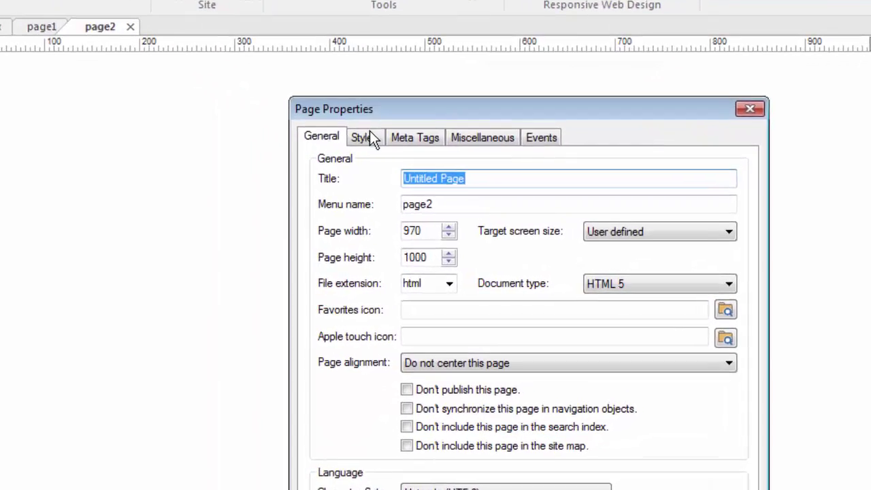
pyautogui.click(369, 133)
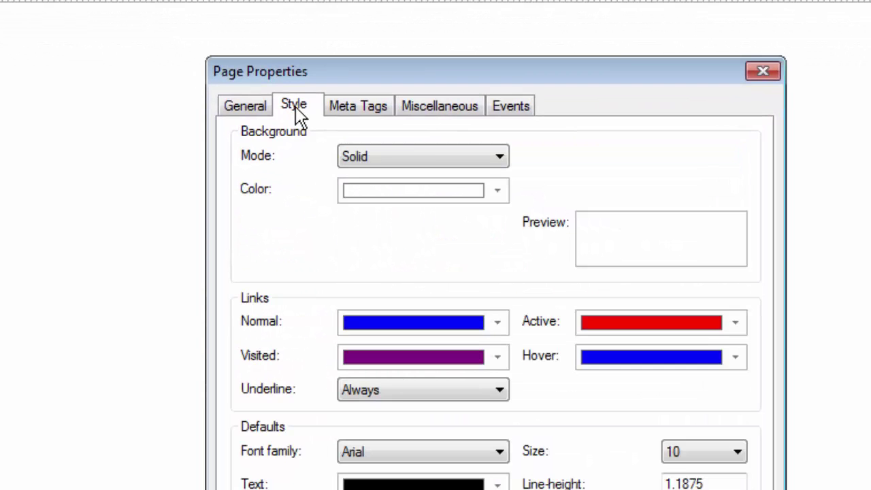
pyautogui.click(499, 160)
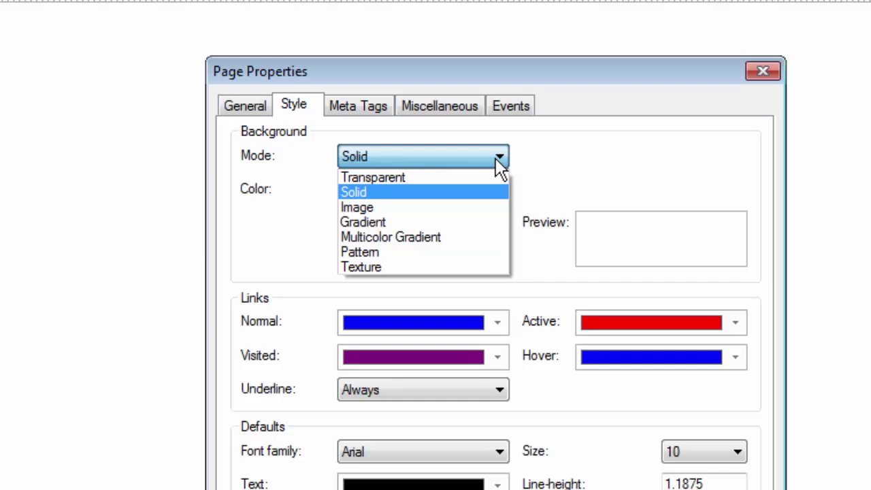
pyautogui.click(381, 211)
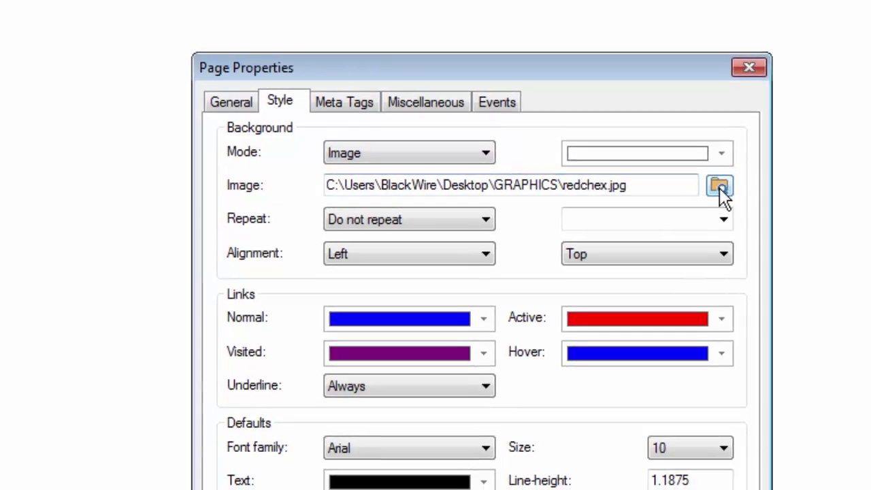
# Choose redchex.jpg from GRAPHICS as the background image and apply it as a single tile
pyautogui.click(733, 190)
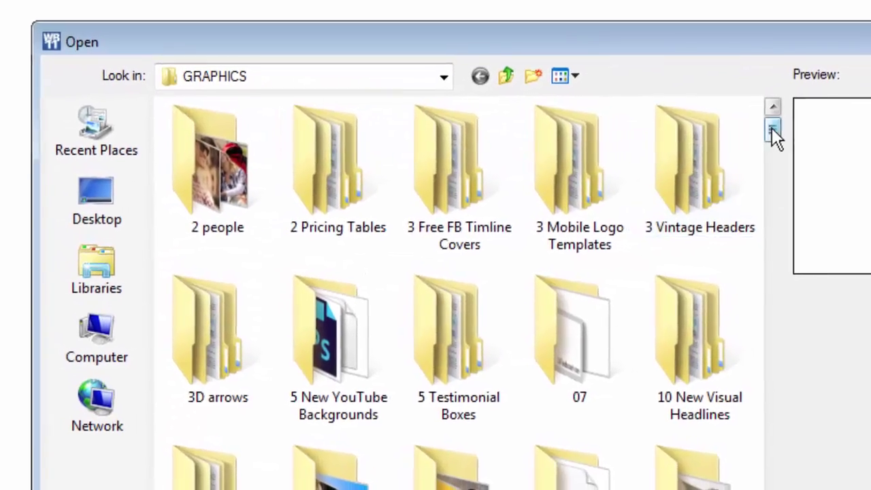
pyautogui.moveTo(807, 145); pyautogui.dragTo(808, 266)
pyautogui.moveTo(752, 243); pyautogui.dragTo(754, 484)
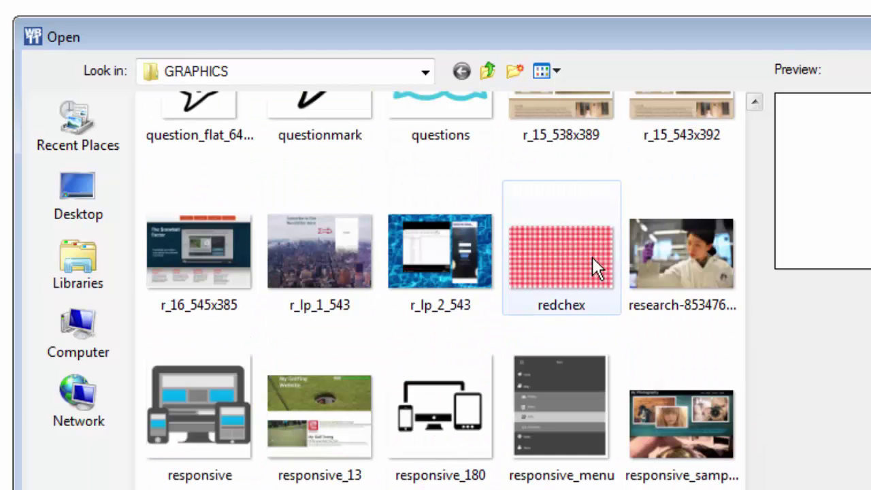
pyautogui.click(544, 247)
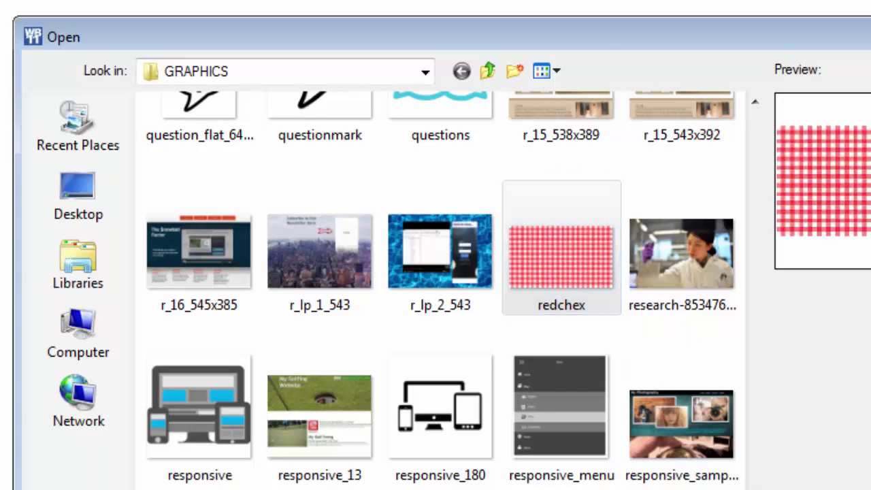
pyautogui.press('Return')
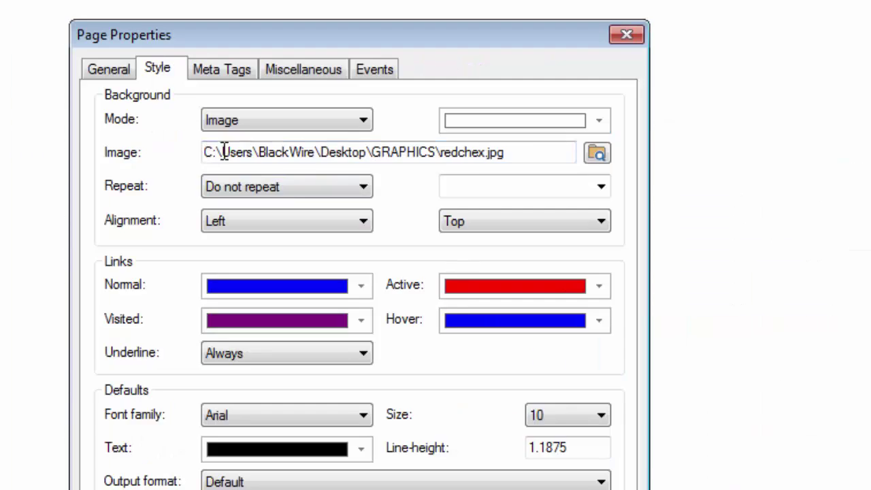
pyautogui.click(504, 158)
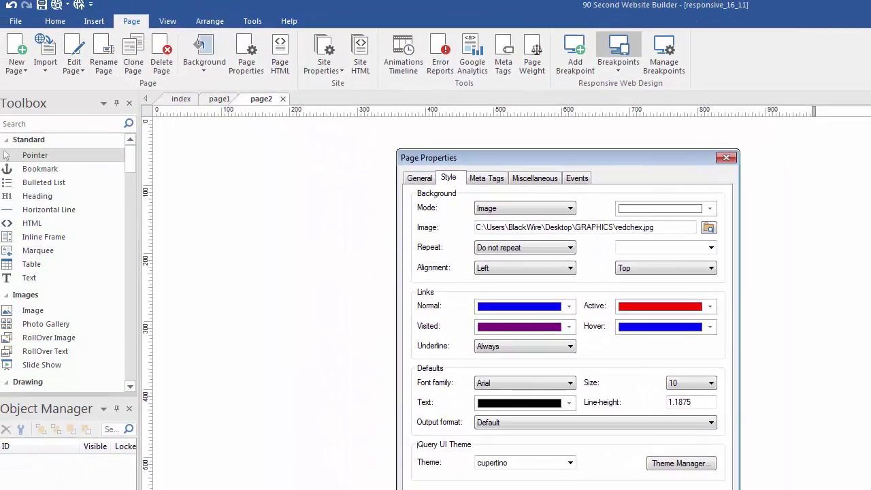
pyautogui.press('Return')
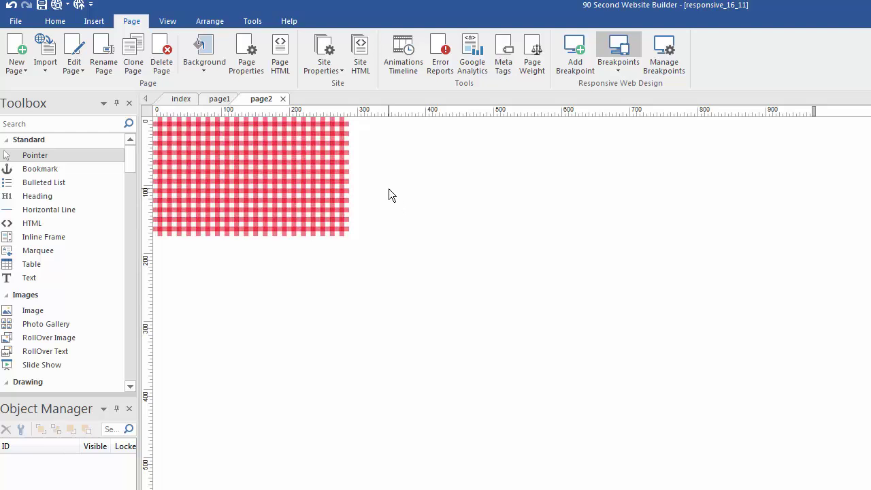
# Set page2's redchex background to repeat in the horizontal direction
pyautogui.rightClick(378, 161)
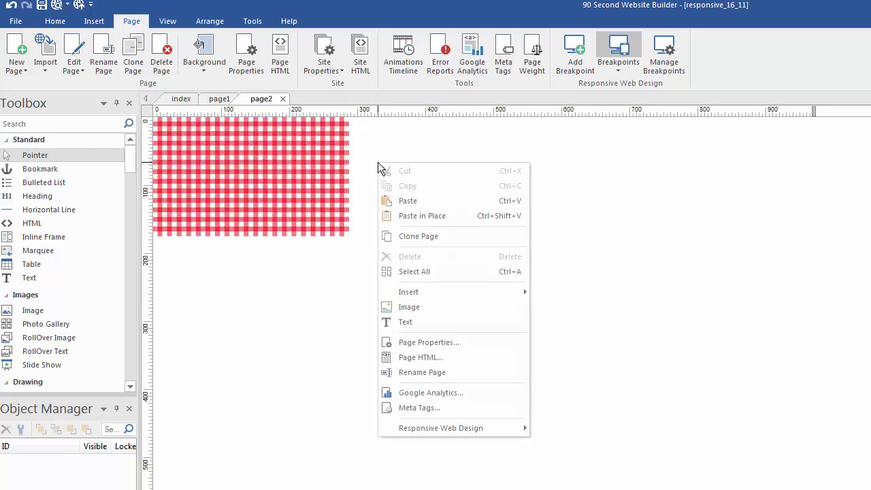
pyautogui.click(449, 343)
pyautogui.click(529, 208)
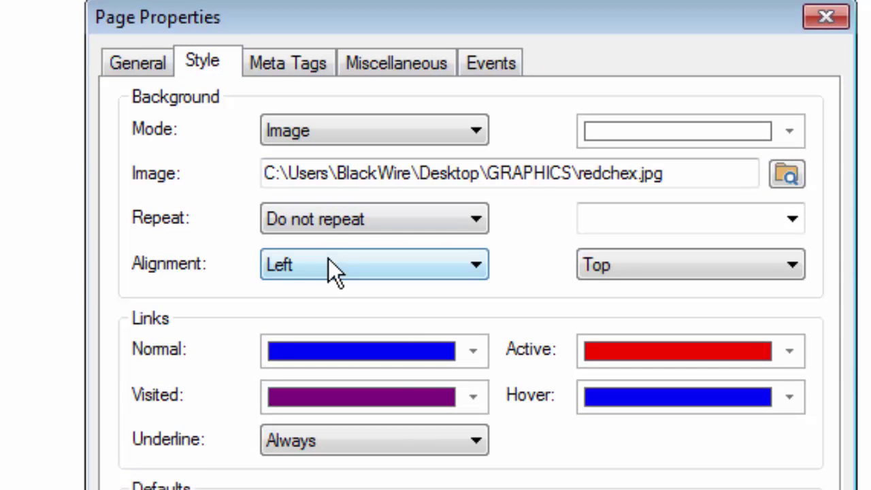
pyautogui.click(325, 223)
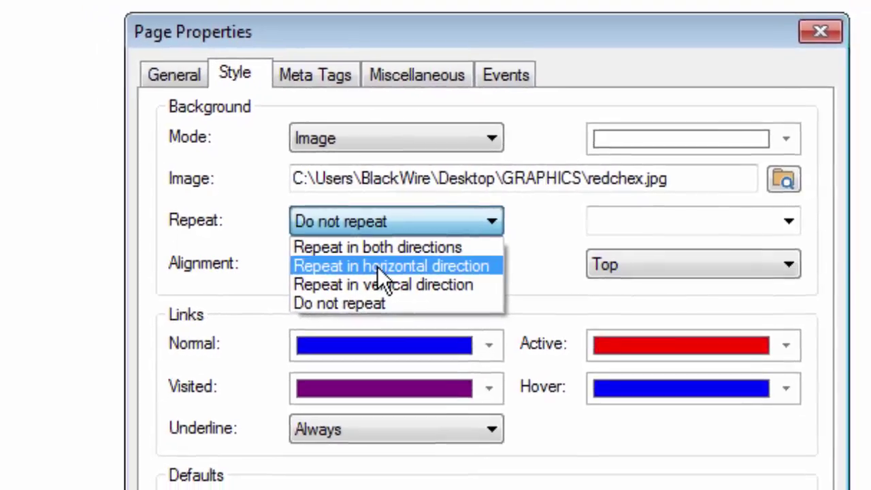
pyautogui.click(376, 266)
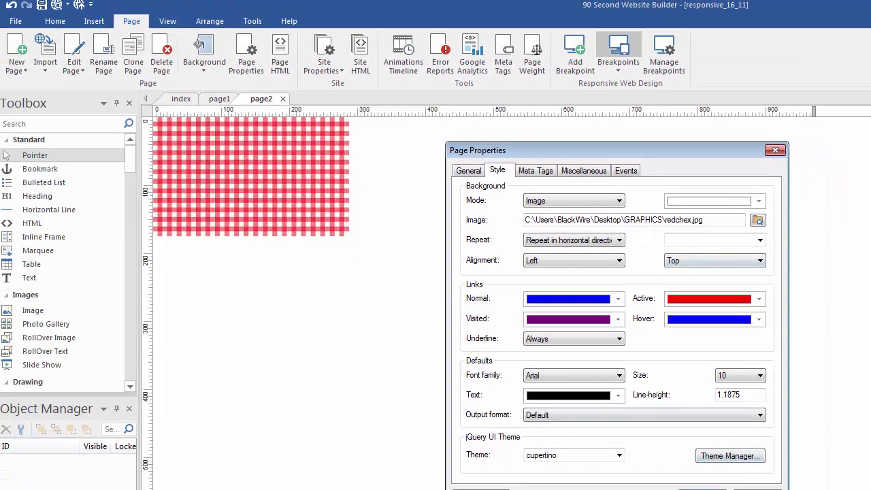
pyautogui.press('Return')
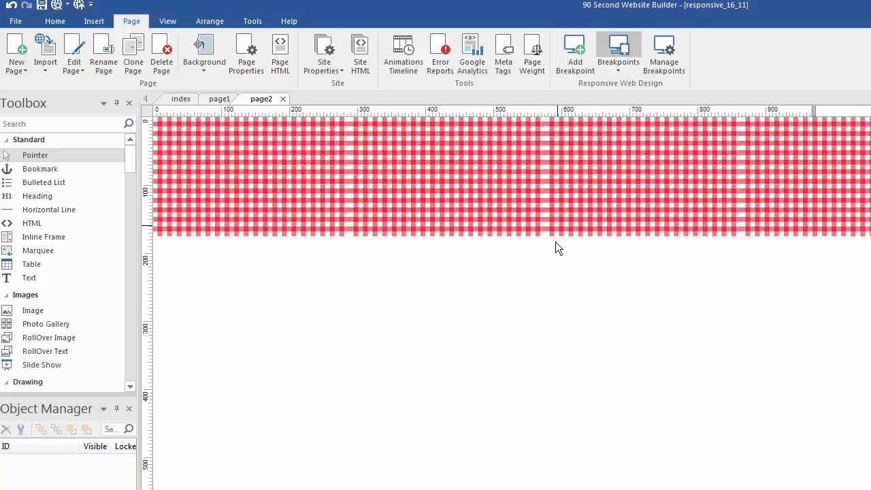
# Change the redchex background to repeat in both directions, tiling the whole page
pyautogui.rightClick(467, 251)
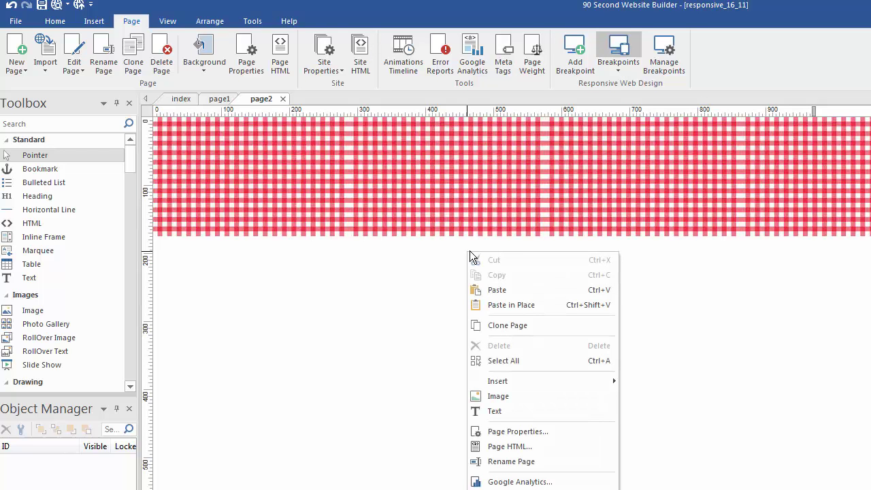
pyautogui.click(534, 431)
pyautogui.click(532, 207)
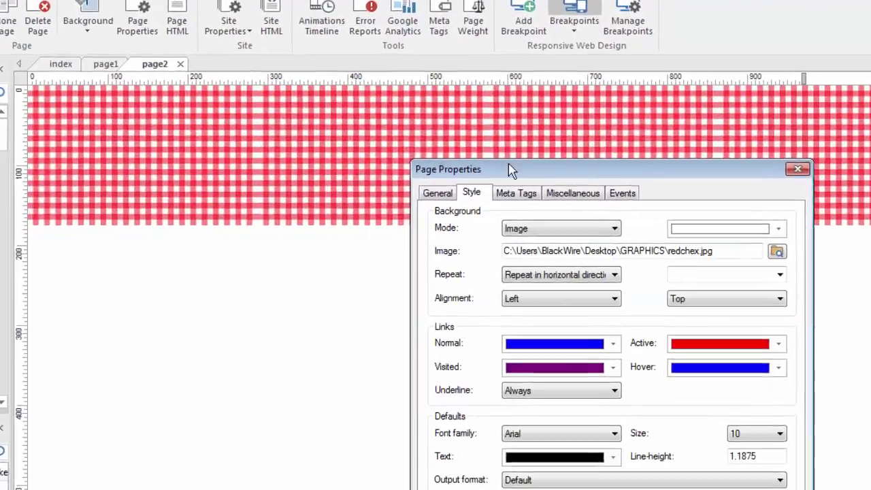
pyautogui.moveTo(510, 170); pyautogui.dragTo(403, 110)
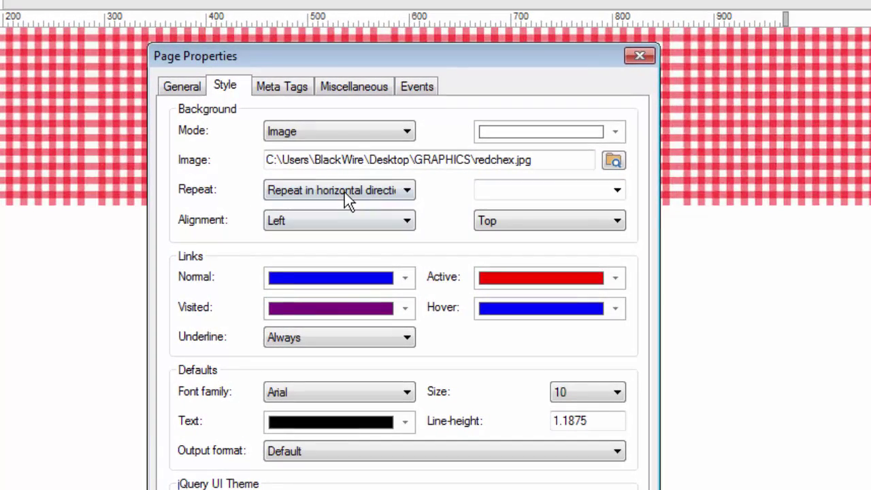
pyautogui.click(405, 191)
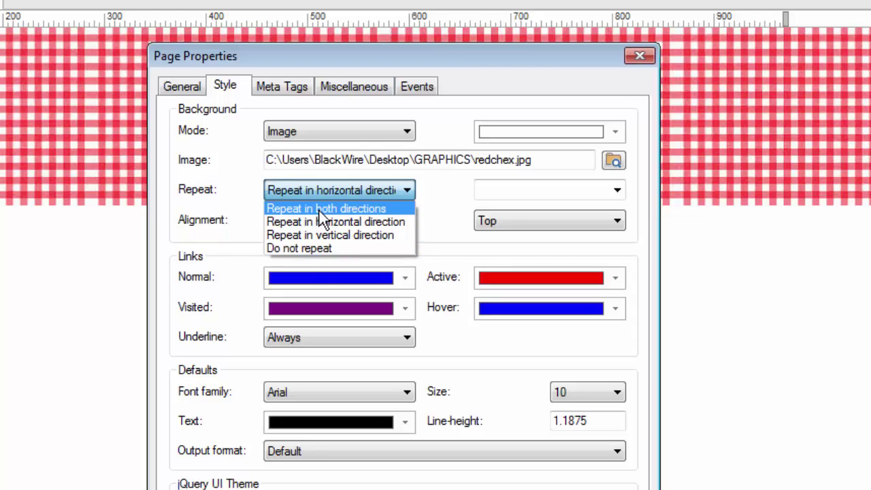
pyautogui.click(320, 209)
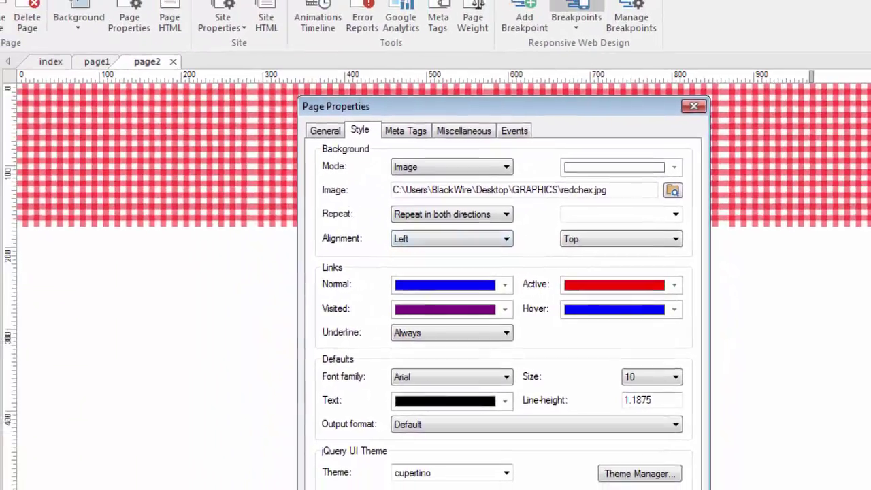
pyautogui.press('Return')
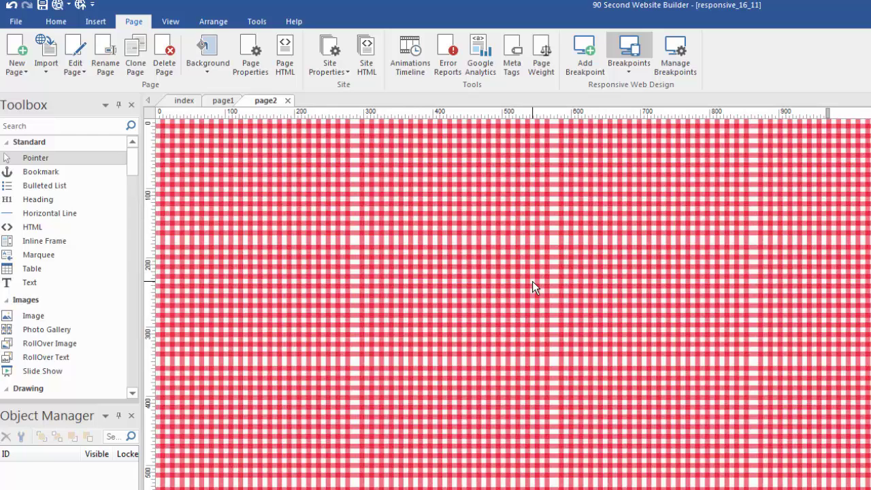
# Choose the striped artistic-lines JPEG as page2's background image in Page Properties
pyautogui.rightClick(464, 210)
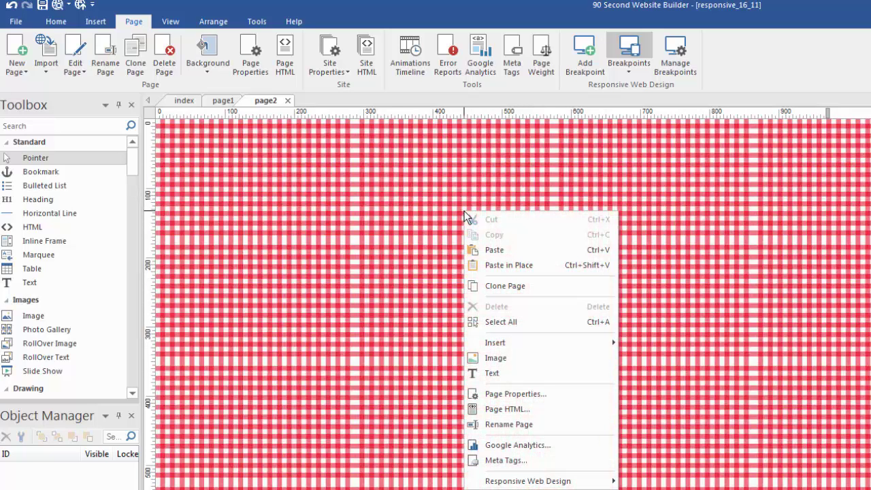
pyautogui.click(533, 393)
pyautogui.moveTo(584, 191); pyautogui.dragTo(512, 133)
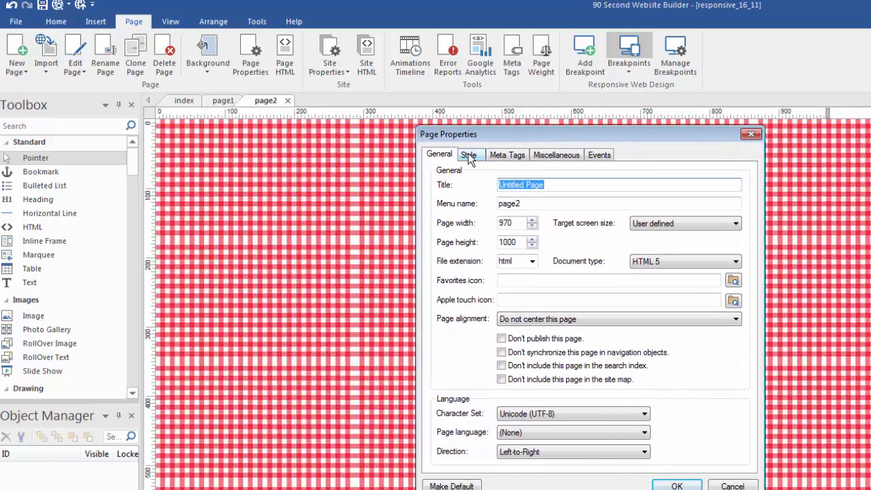
pyautogui.click(468, 156)
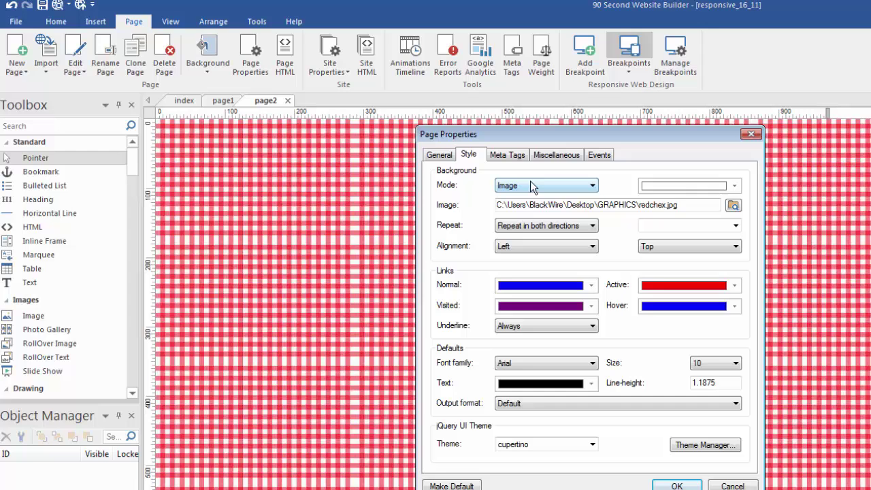
pyautogui.click(732, 206)
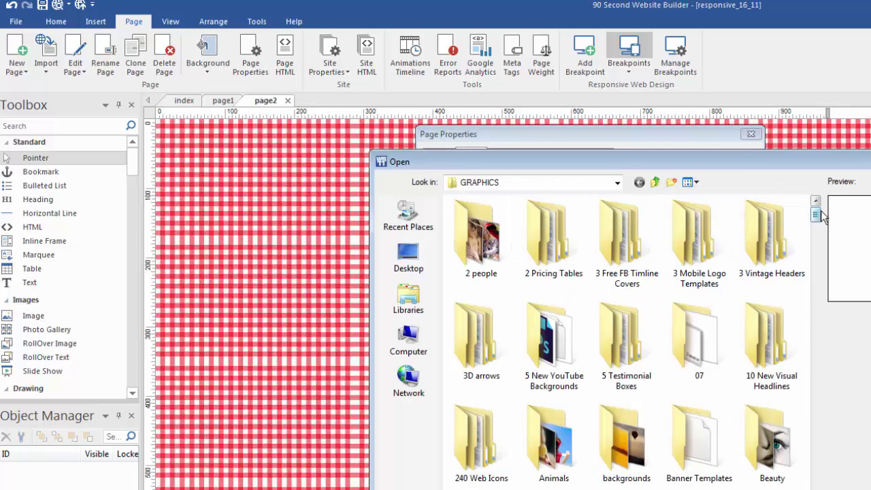
pyautogui.moveTo(815, 214); pyautogui.dragTo(816, 286)
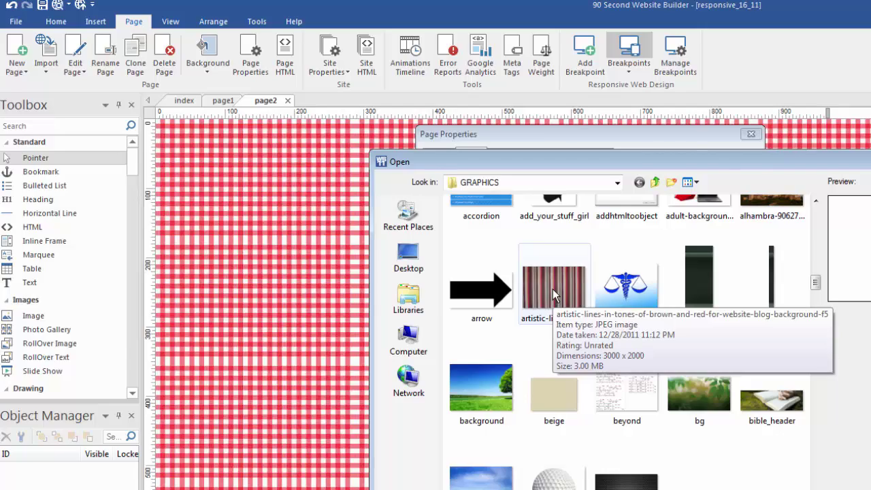
pyautogui.doubleClick(552, 294)
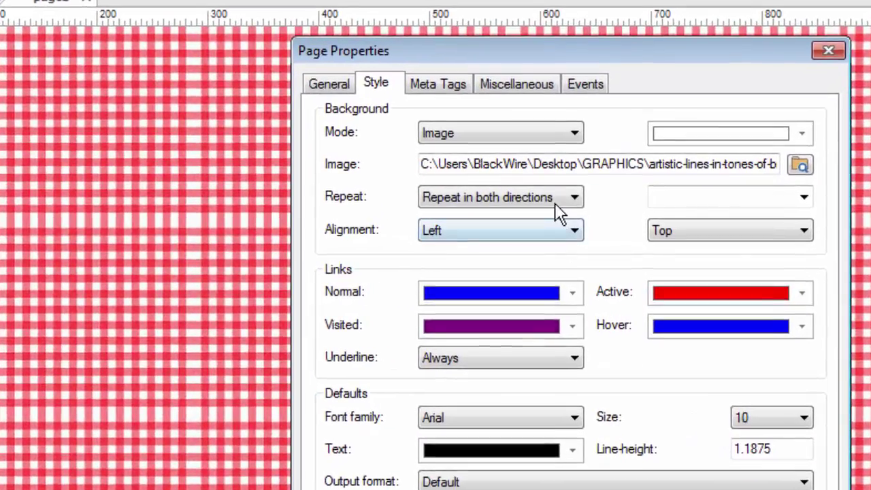
# Set the background to 'Do not repeat' and apply it with OK
pyautogui.click(574, 206)
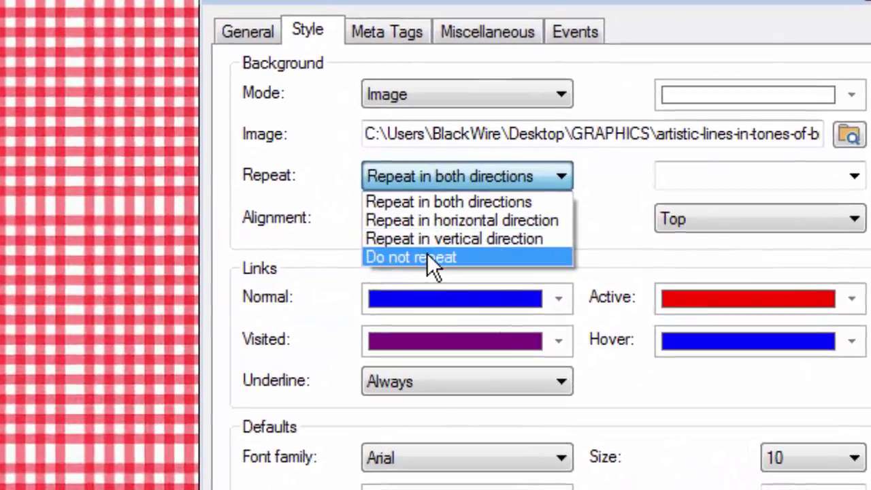
pyautogui.click(427, 257)
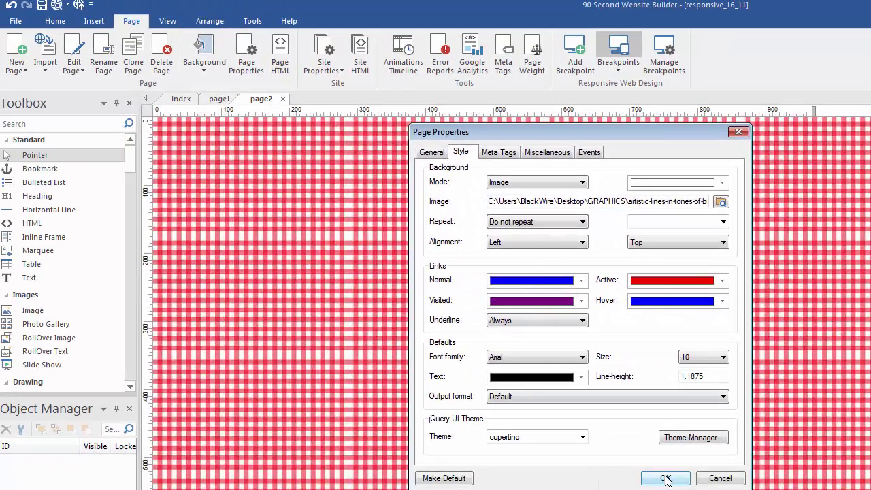
pyautogui.click(675, 489)
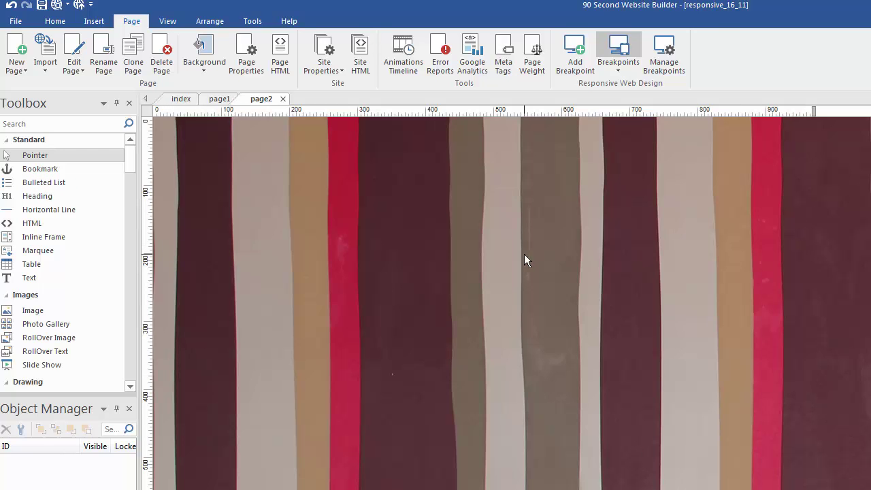
# Reopen page2's Page Properties Style tab and browse the Image field in GRAPHICS
pyautogui.rightClick(420, 201)
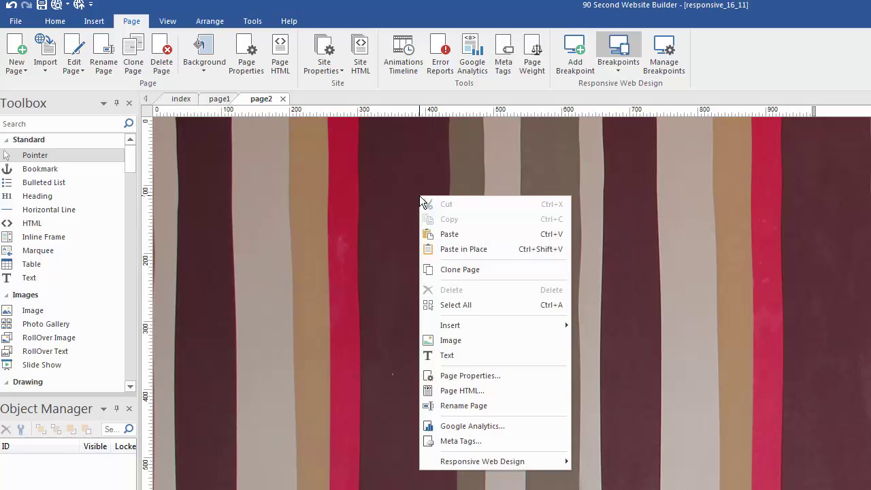
pyautogui.click(476, 376)
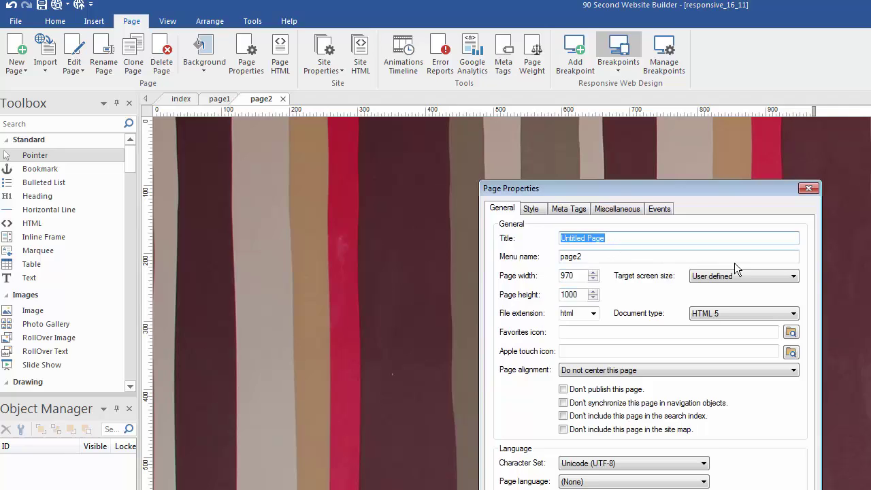
pyautogui.click(530, 209)
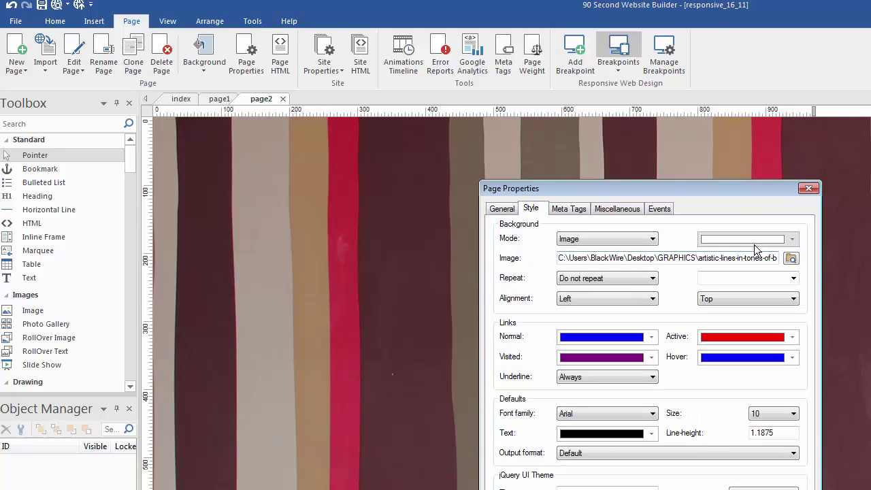
pyautogui.click(790, 258)
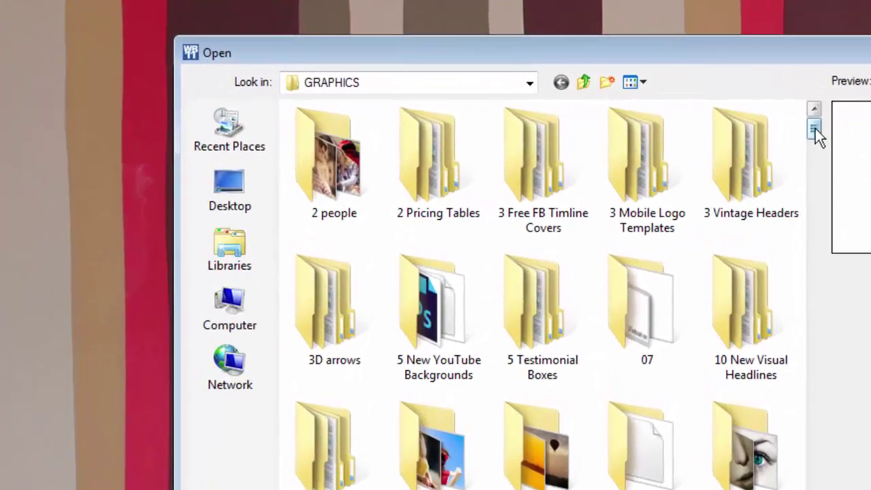
pyautogui.moveTo(815, 129); pyautogui.dragTo(815, 223)
pyautogui.moveTo(422, 292)
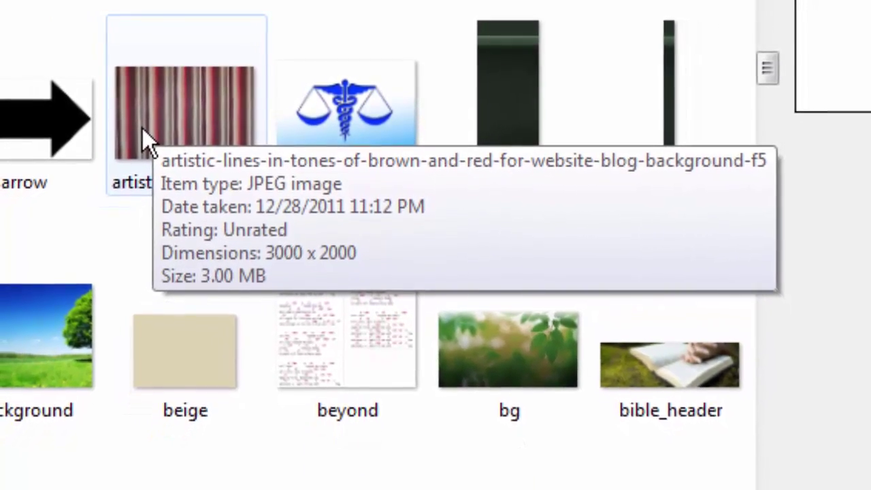
pyautogui.moveTo(510, 336)
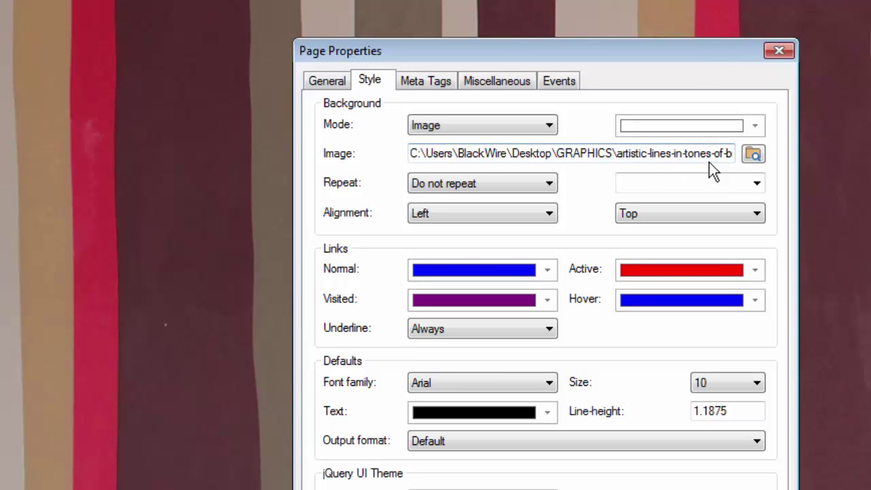
# Use hot-air-balloon-ride-1029303_1280 from the backgrounds folder as page2's background
pyautogui.click(753, 155)
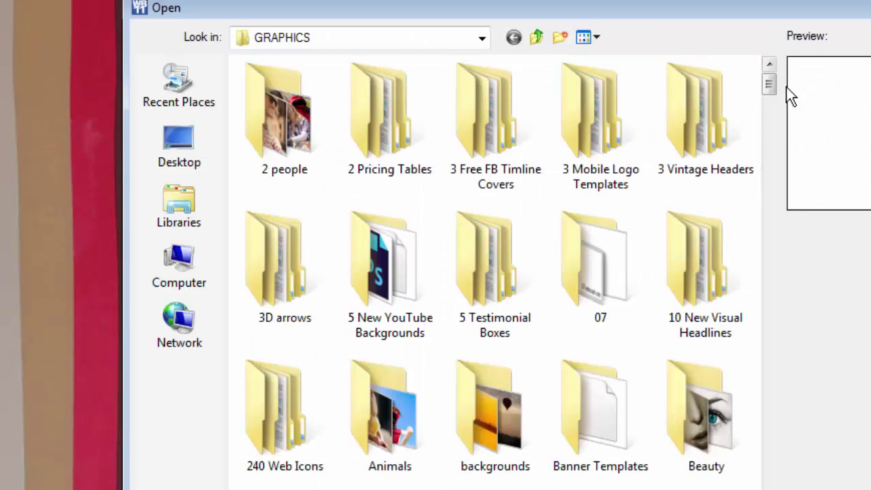
pyautogui.scroll(-2, 771, 91)
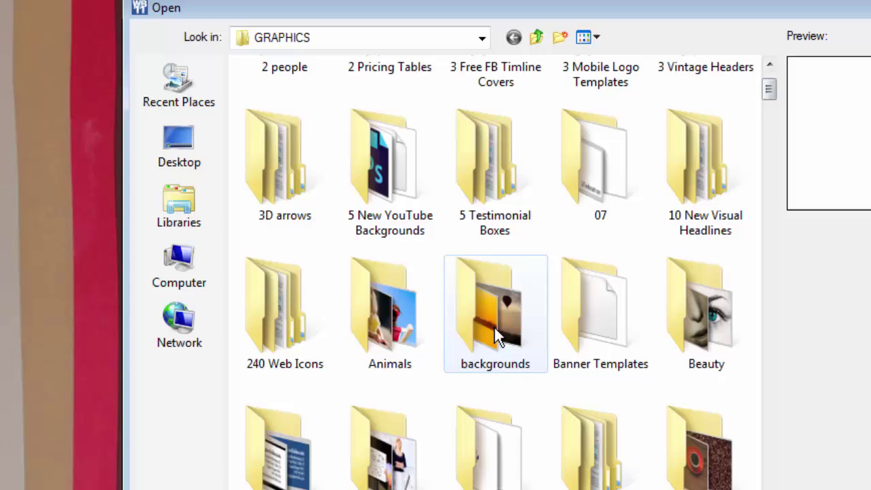
pyautogui.doubleClick(493, 326)
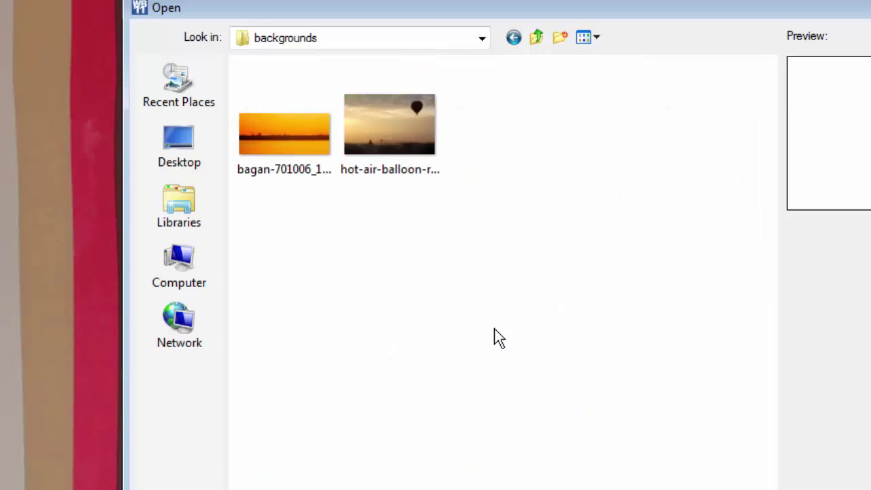
pyautogui.click(386, 129)
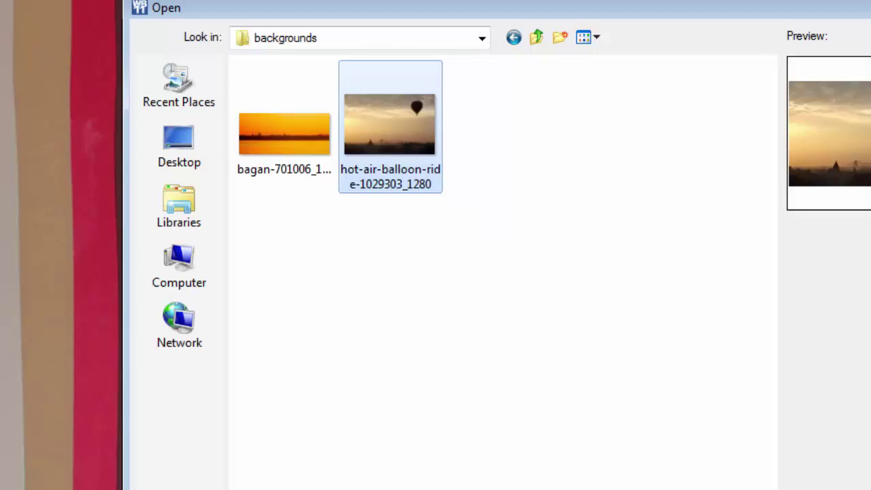
pyautogui.doubleClick(386, 128)
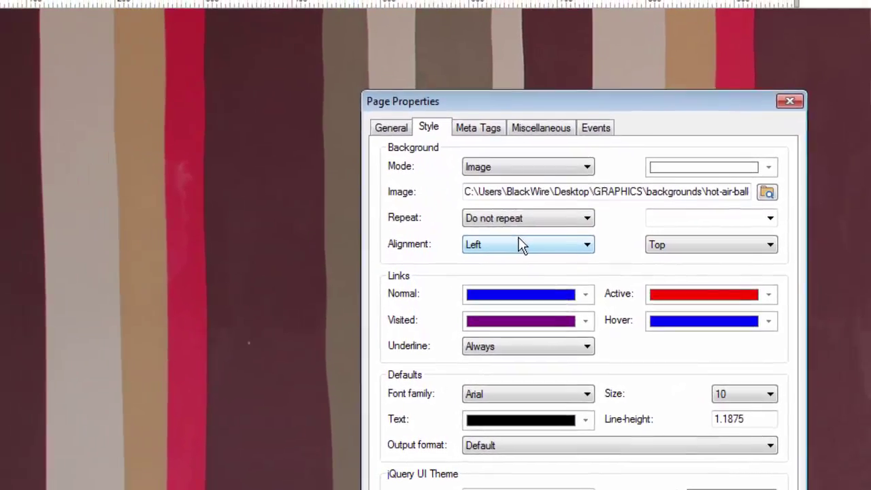
pyautogui.press('Return')
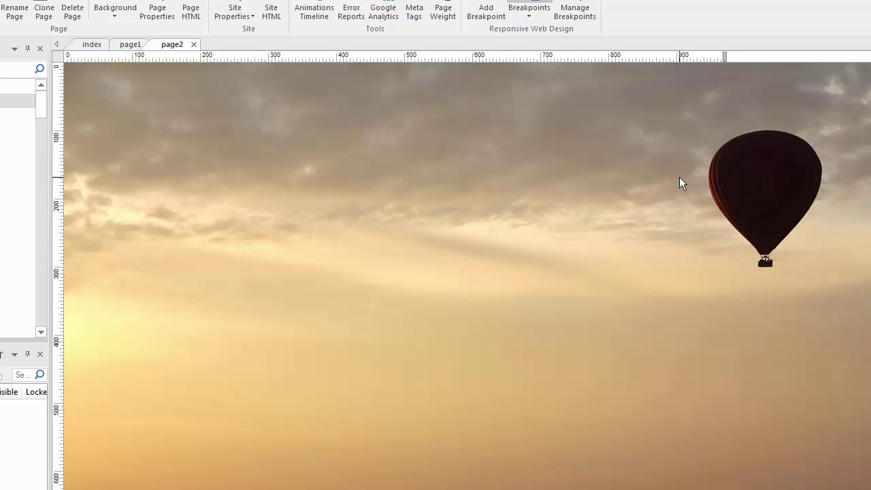
# Preview page2 in Firefox, then narrow, shorten and re-enlarge the browser window
pyautogui.press('F5')
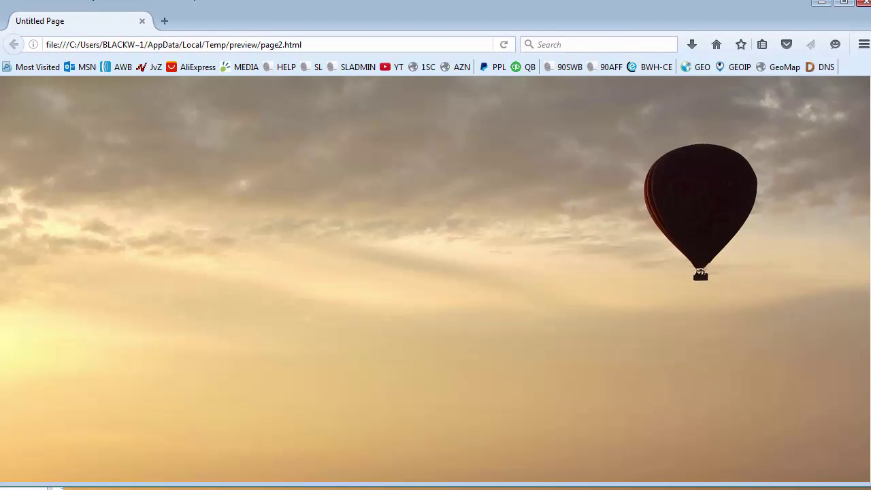
pyautogui.moveTo(867, 284); pyautogui.dragTo(437, 278)
pyautogui.moveTo(339, 488); pyautogui.dragTo(333, 301)
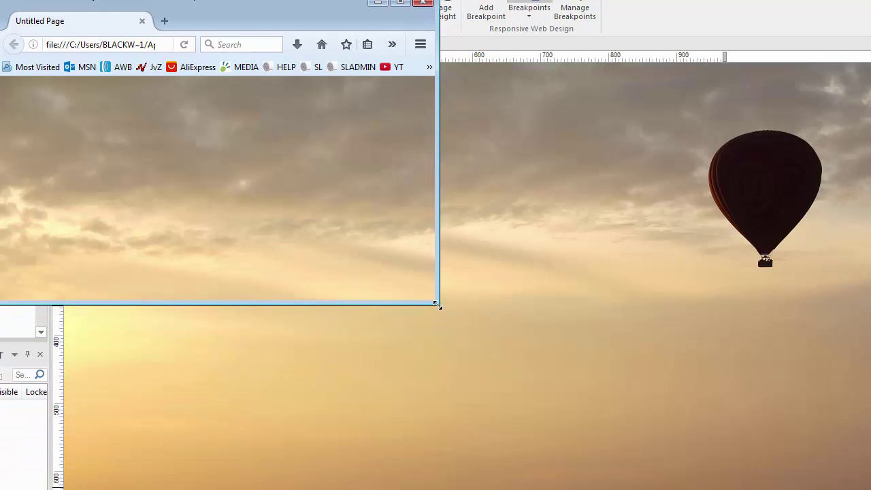
pyautogui.moveTo(438, 304); pyautogui.dragTo(810, 486)
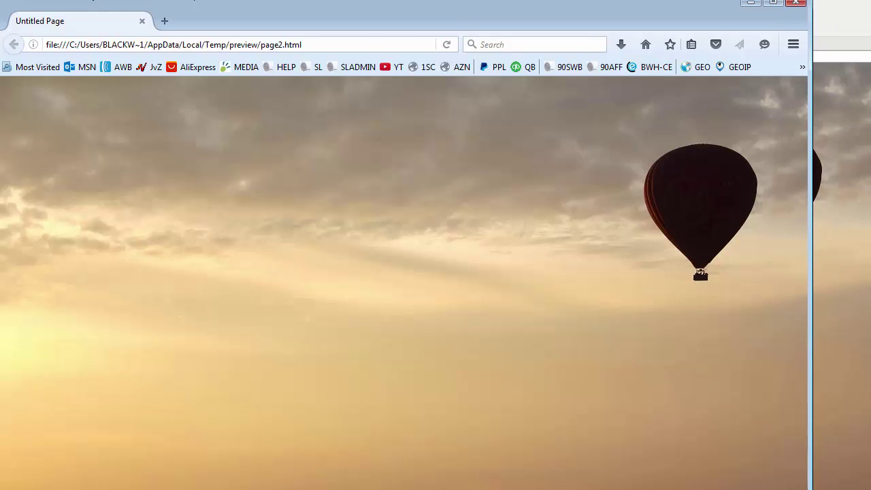
# Shrink, widen, move and stretch the preview window to test the balloon background
pyautogui.moveTo(809, 486); pyautogui.dragTo(677, 469)
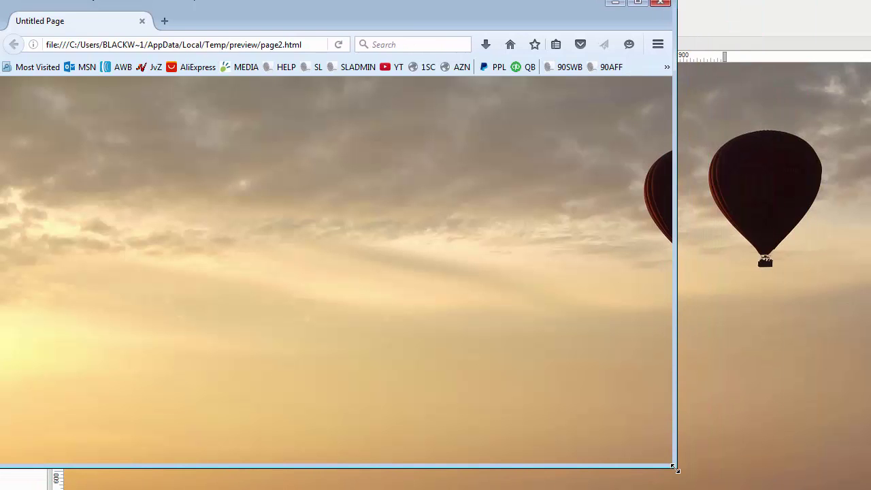
pyautogui.moveTo(675, 469); pyautogui.dragTo(870, 483)
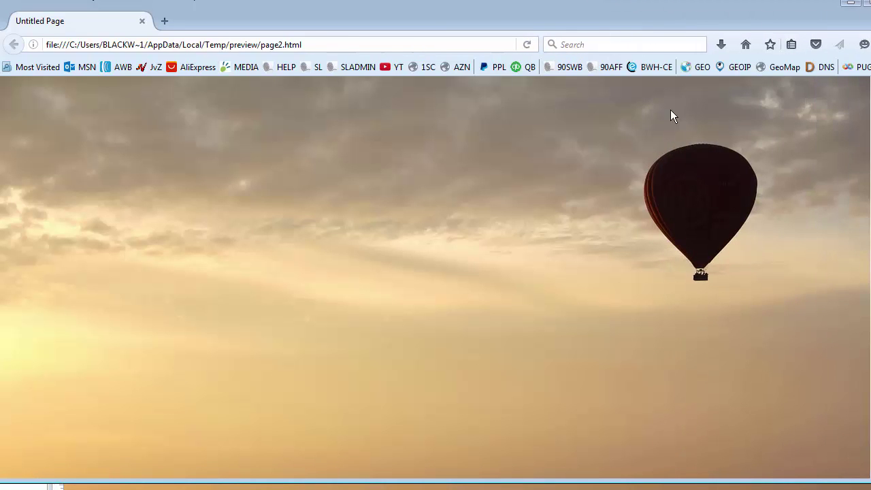
pyautogui.moveTo(649, 3); pyautogui.dragTo(600, 3)
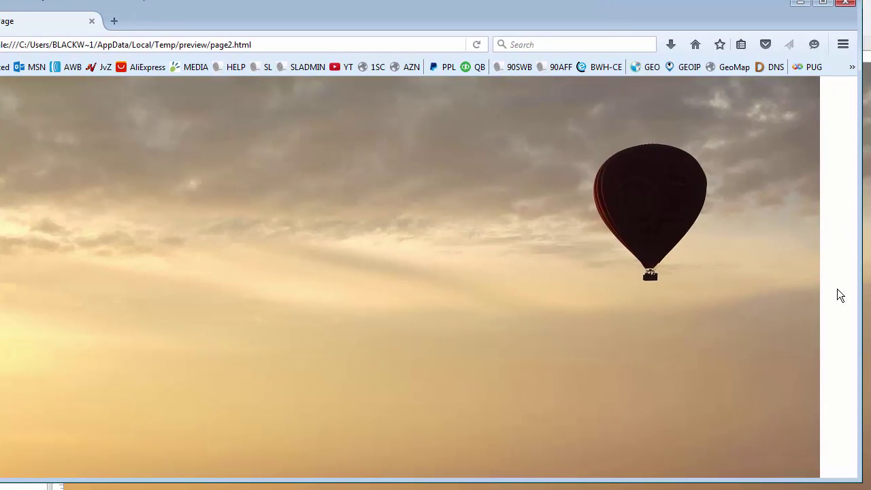
pyautogui.moveTo(859, 168); pyautogui.dragTo(870, 169)
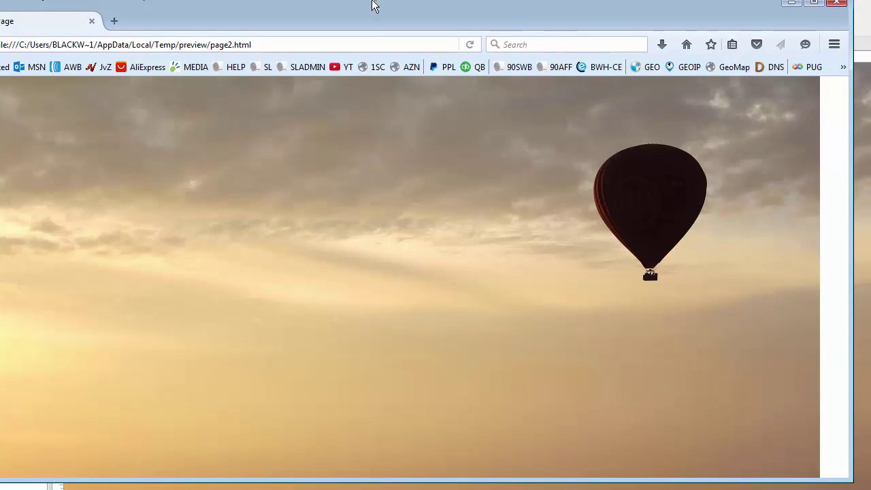
pyautogui.moveTo(373, 4); pyautogui.dragTo(435, 12)
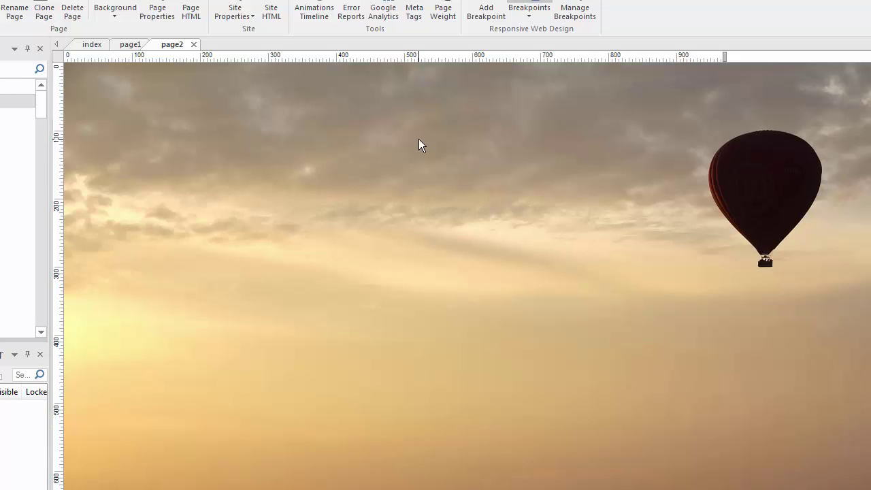
# Set page2's background size to cover in Page Properties, then preview it with F5
pyautogui.rightClick(457, 191)
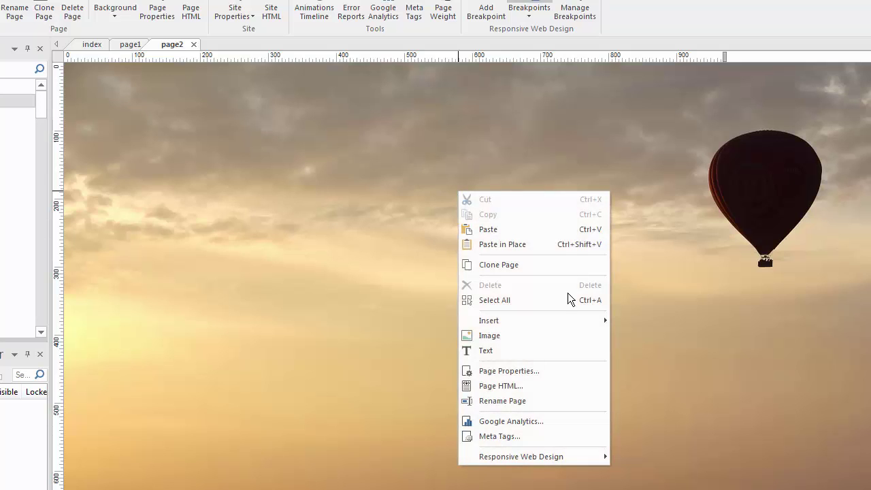
pyautogui.click(522, 373)
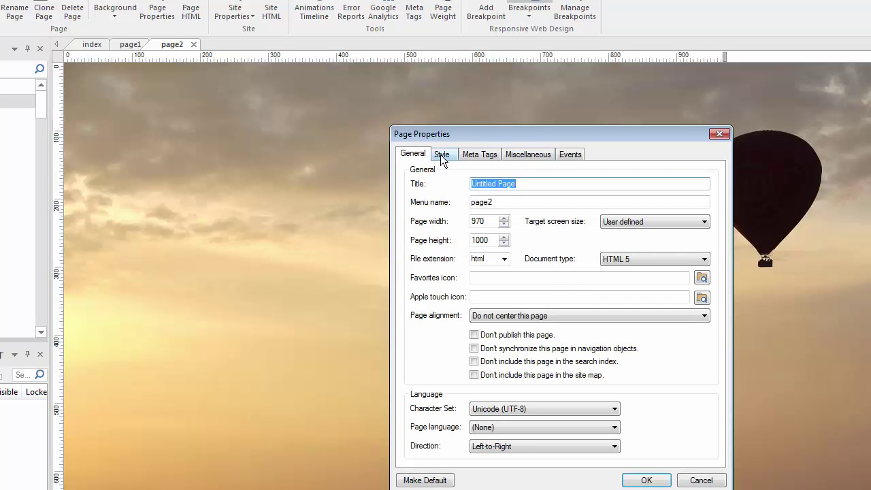
pyautogui.click(441, 154)
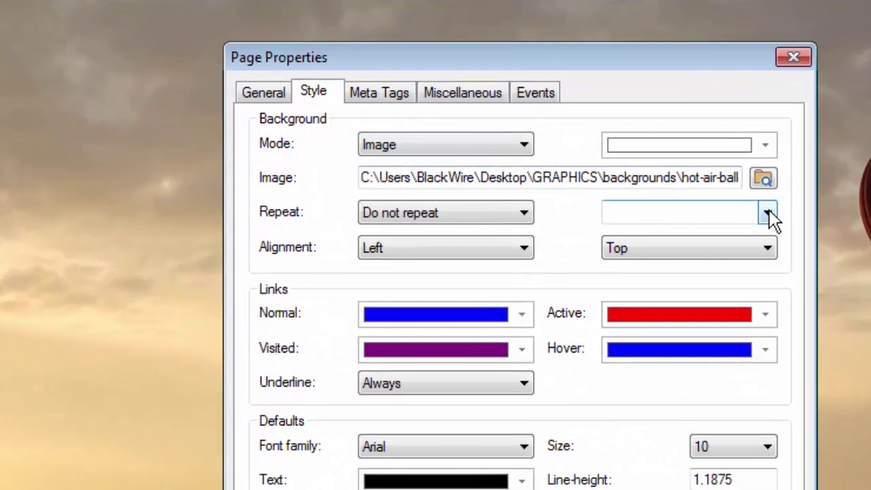
pyautogui.click(768, 212)
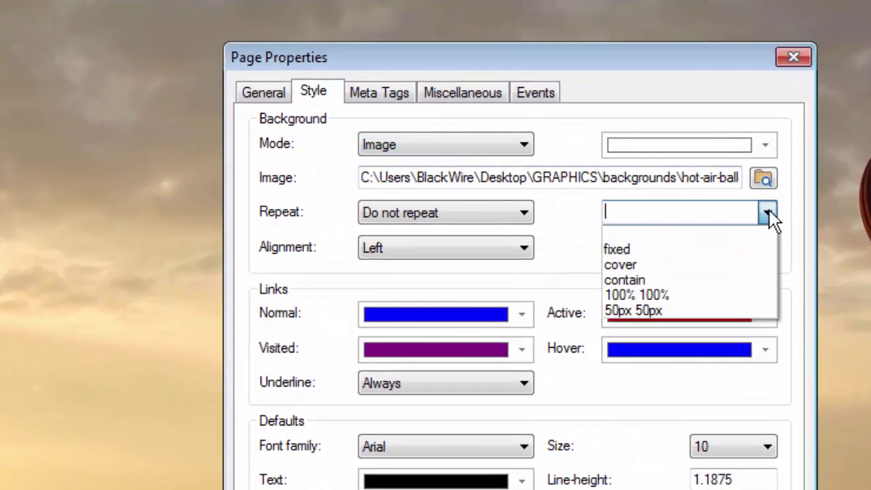
pyautogui.click(632, 263)
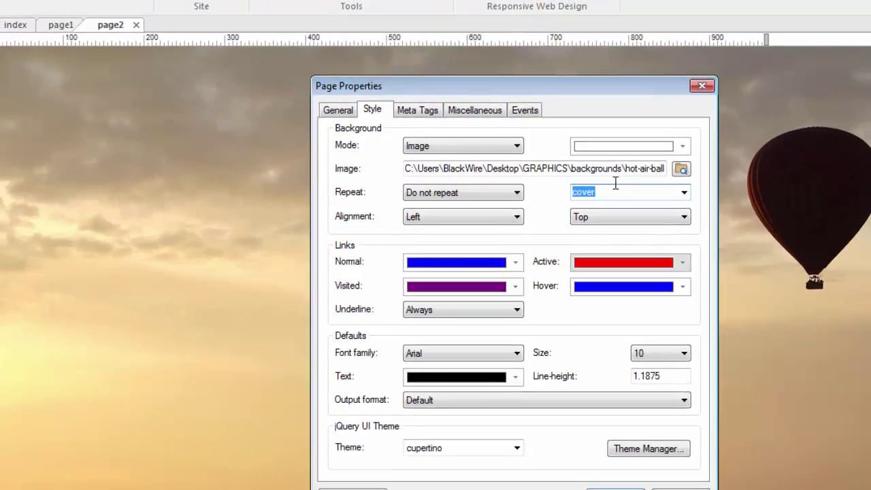
pyautogui.click(614, 489)
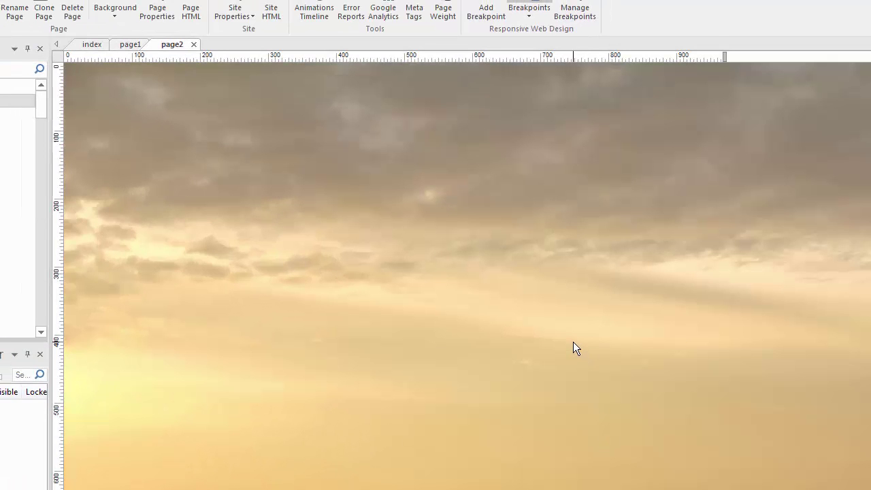
pyautogui.press('F5')
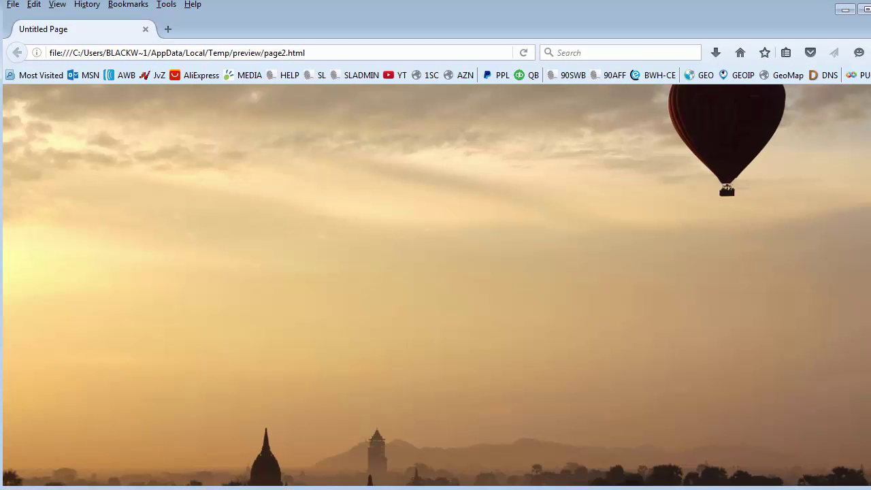
# Narrow, then enlarge the Firefox preview to test the cover background, and close it
pyautogui.moveTo(870, 487); pyautogui.dragTo(184, 236)
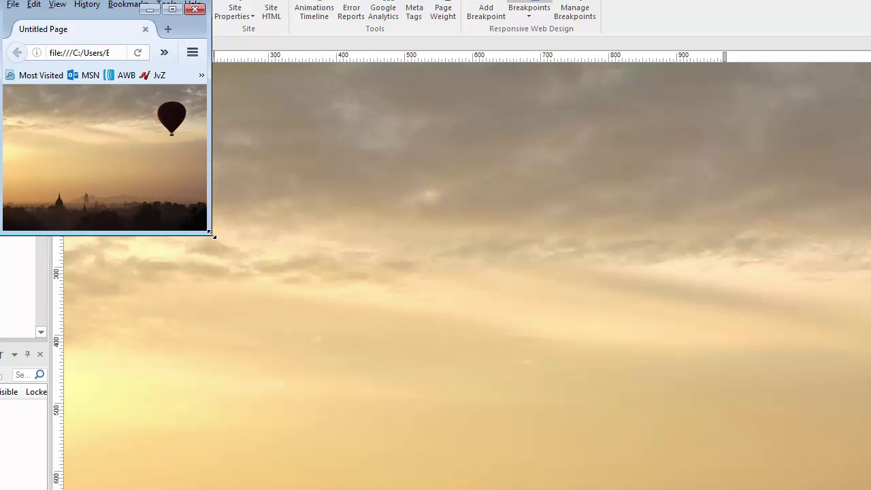
pyautogui.moveTo(184, 207); pyautogui.dragTo(844, 487)
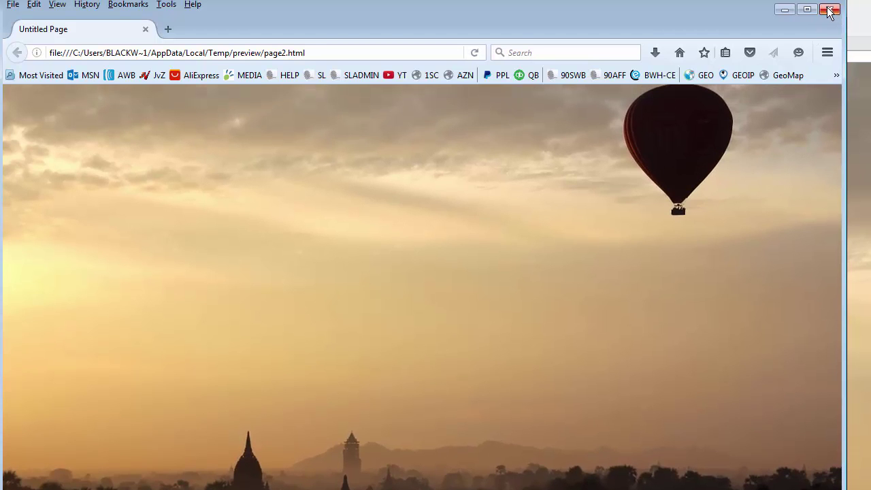
pyautogui.click(829, 10)
# Change page2's background size from cover to 100% 100% in Page Properties
pyautogui.rightClick(415, 210)
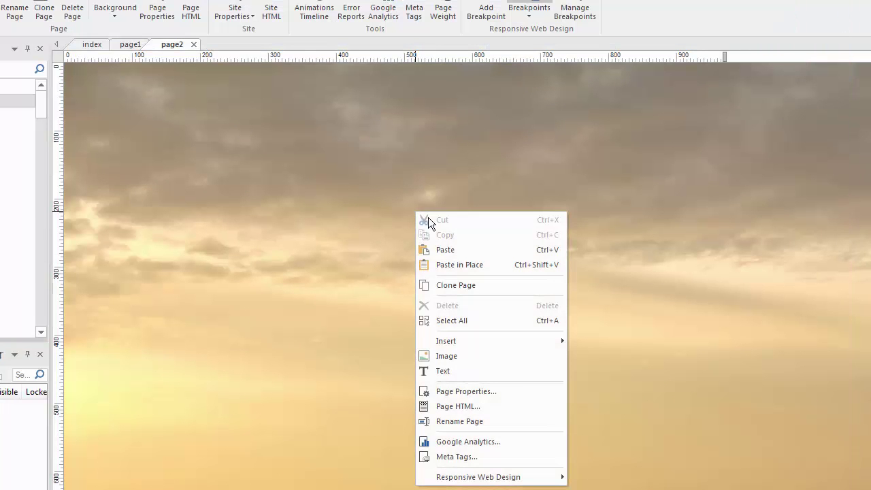
pyautogui.press('Escape')
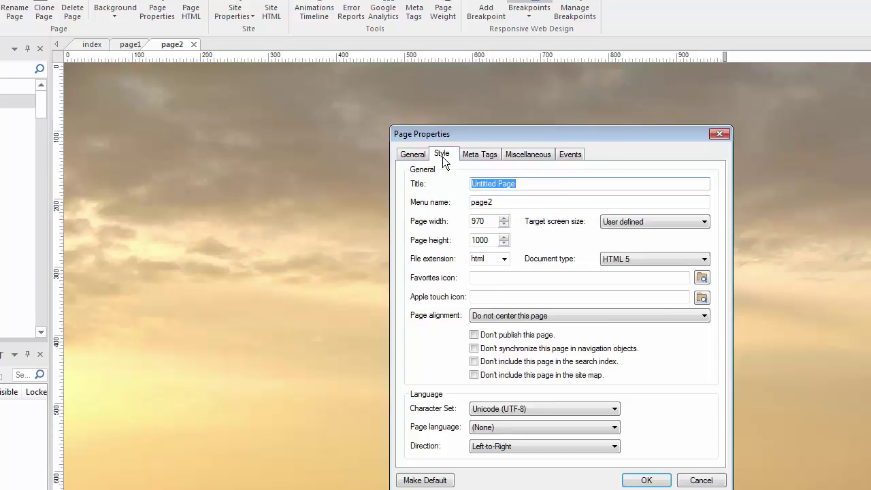
pyautogui.click(442, 155)
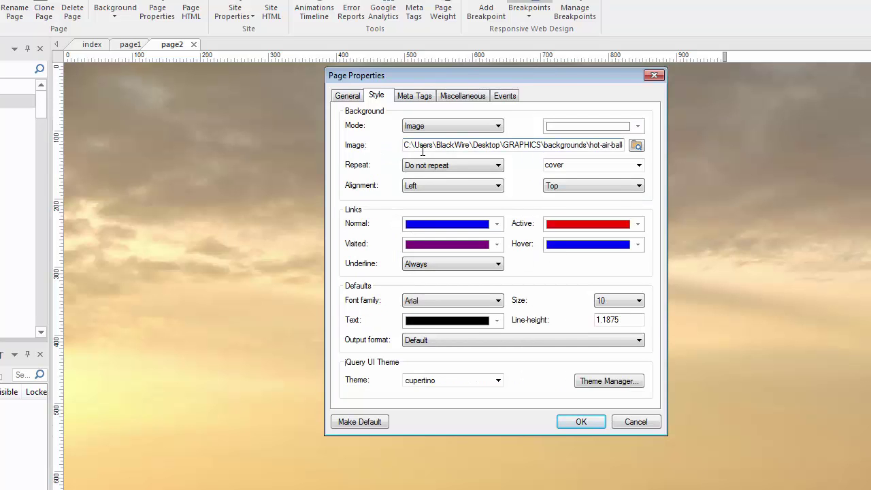
pyautogui.click(639, 165)
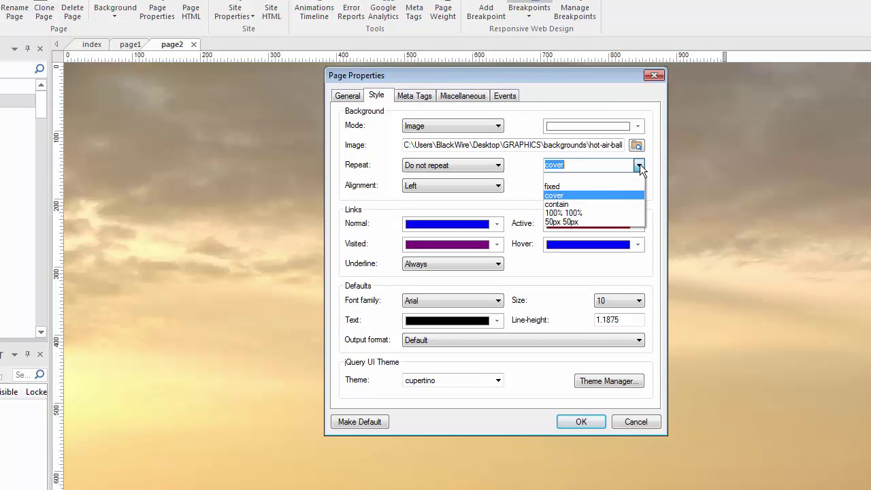
pyautogui.click(574, 213)
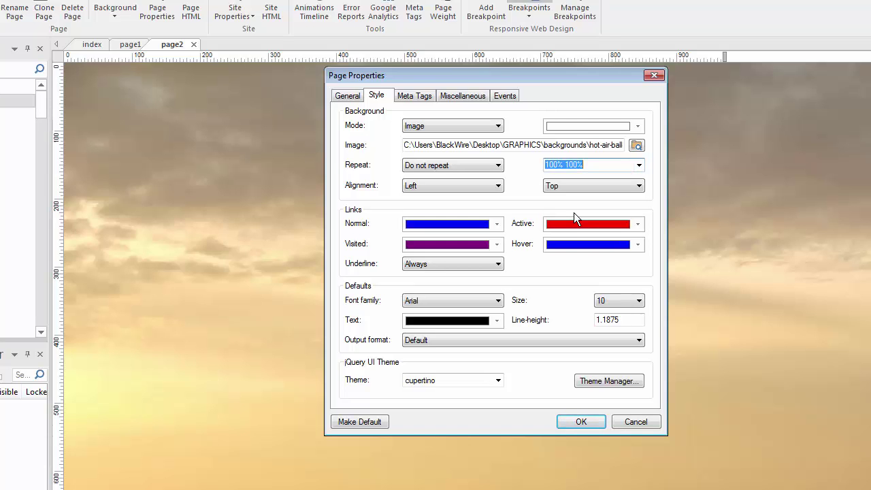
pyautogui.click(579, 421)
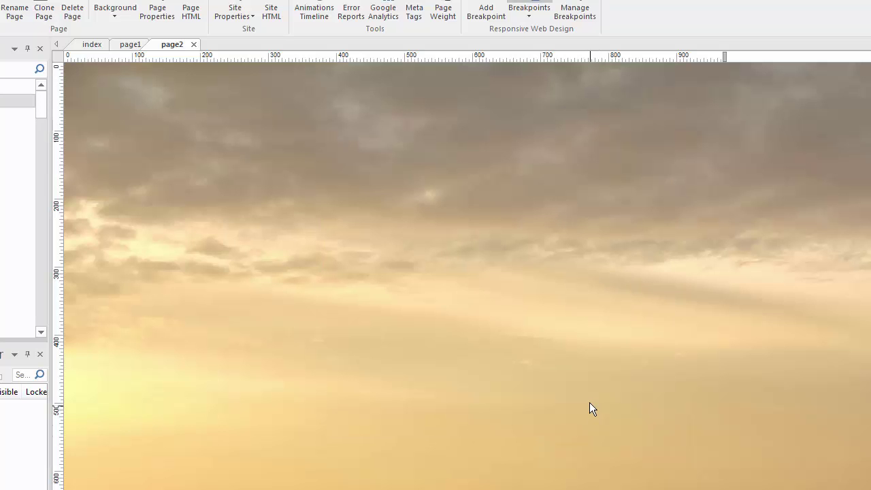
# Preview page2 in Firefox and resize the window to watch the stretched balloon image distort
pyautogui.press('F5')
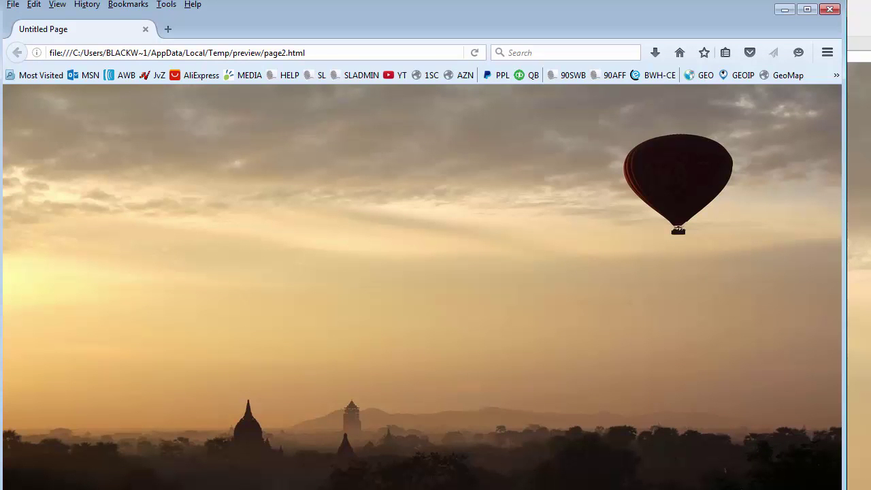
pyautogui.moveTo(841, 489); pyautogui.dragTo(442, 460)
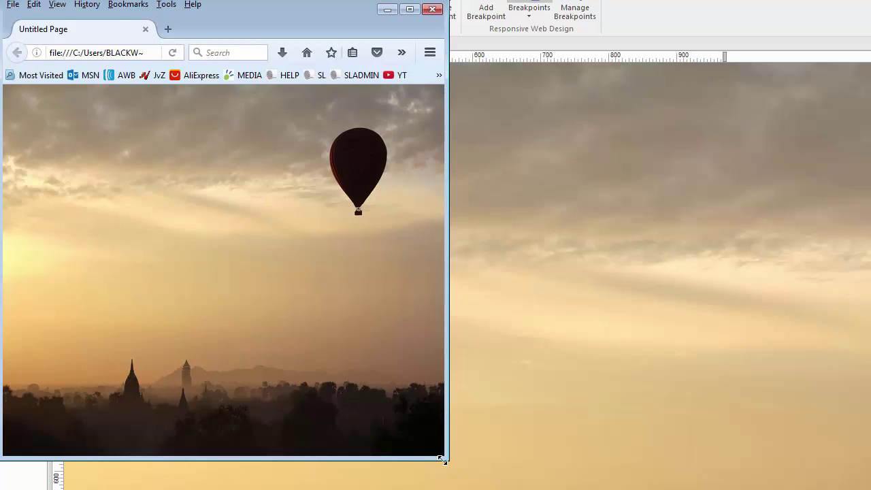
pyautogui.moveTo(442, 460); pyautogui.dragTo(615, 488)
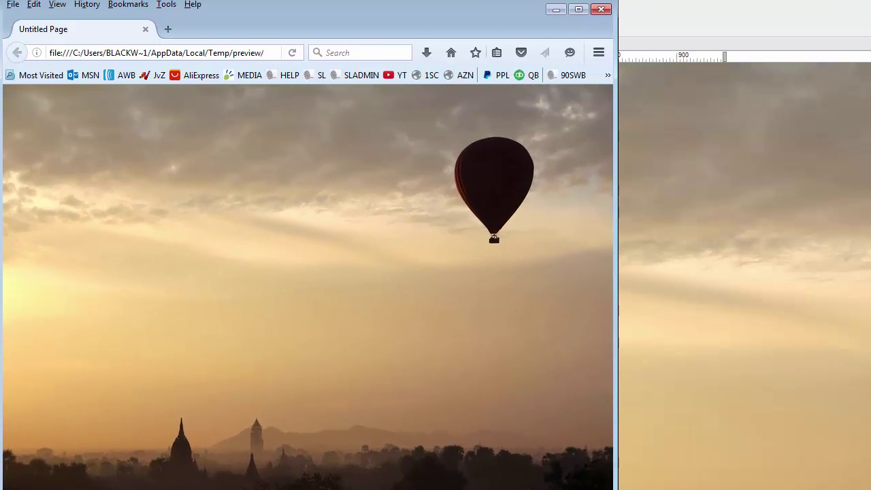
pyautogui.moveTo(614, 488); pyautogui.dragTo(213, 488)
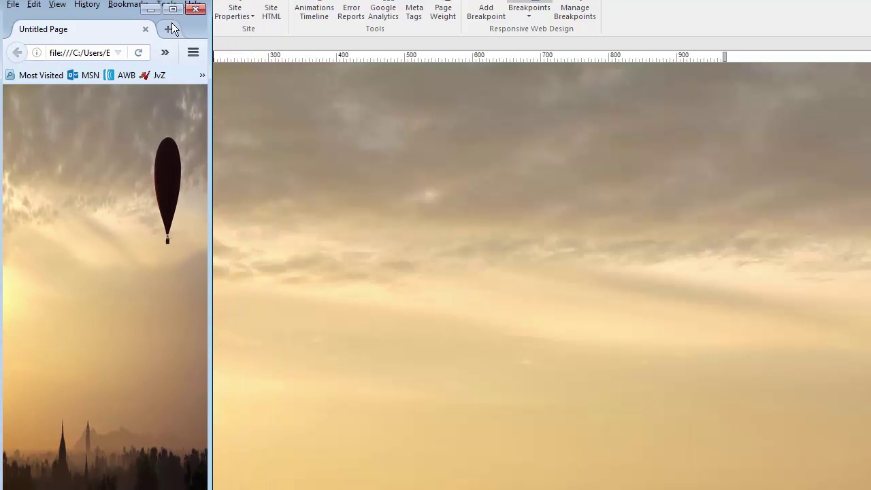
# Close the preview and switch page2's background size back to cover
pyautogui.click(195, 11)
pyautogui.rightClick(489, 200)
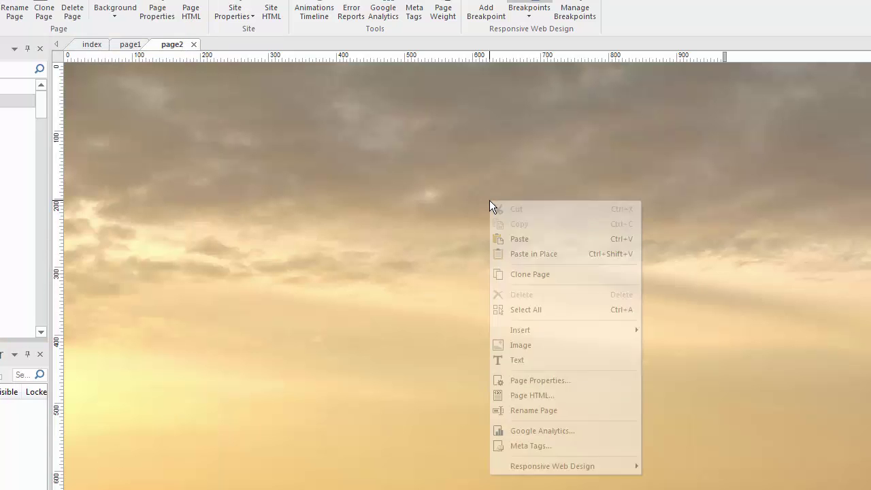
pyautogui.click(571, 380)
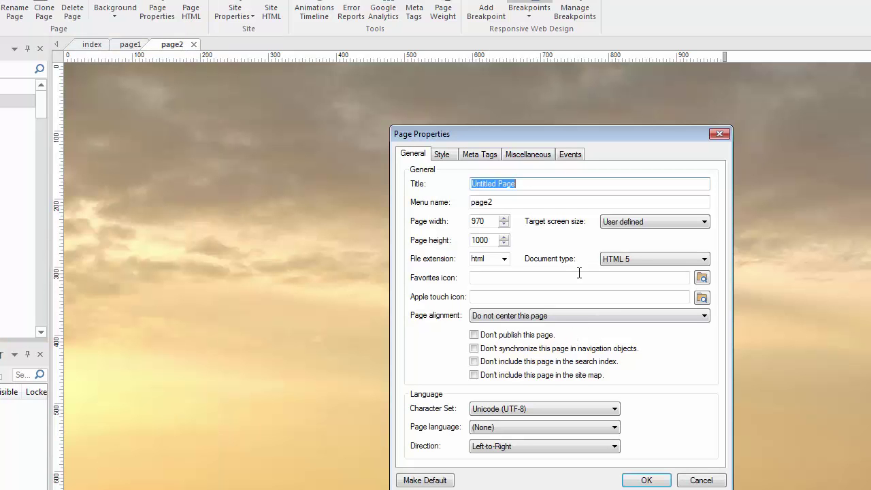
pyautogui.click(441, 155)
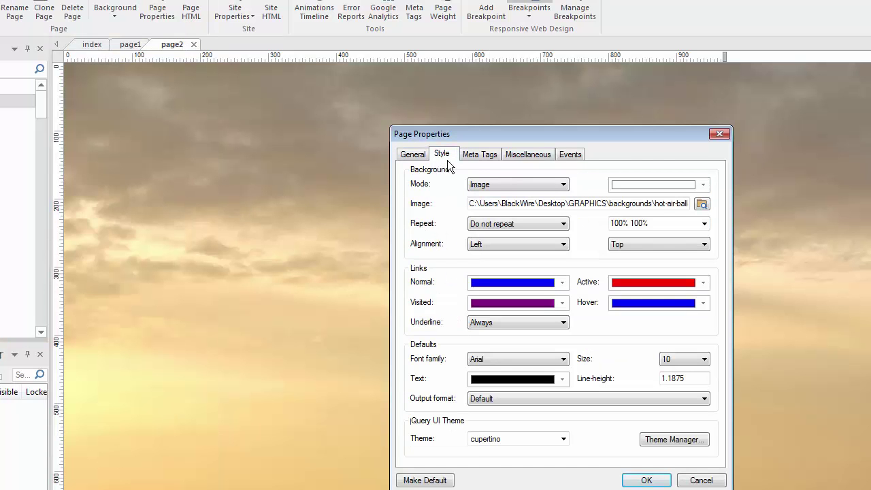
pyautogui.click(704, 223)
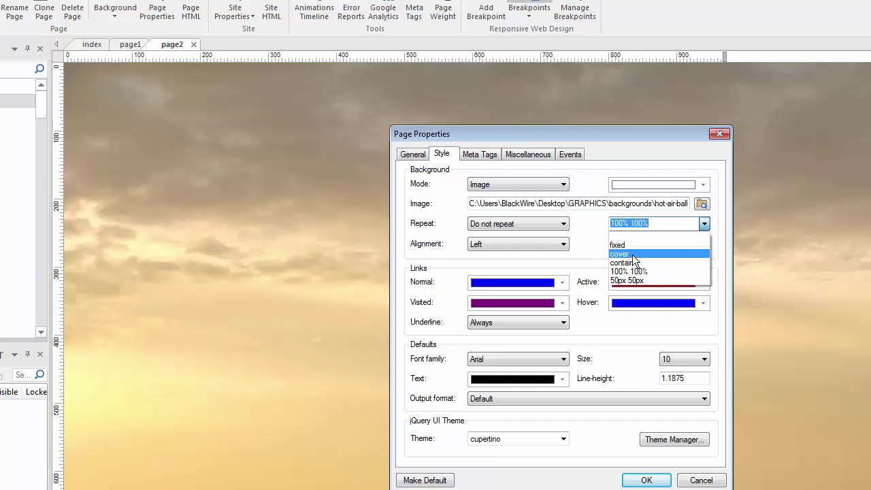
pyautogui.click(632, 254)
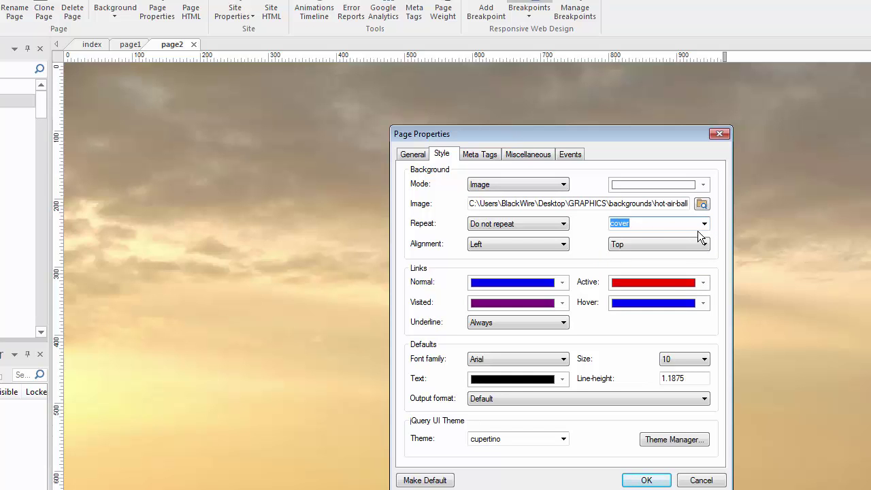
pyautogui.click(646, 480)
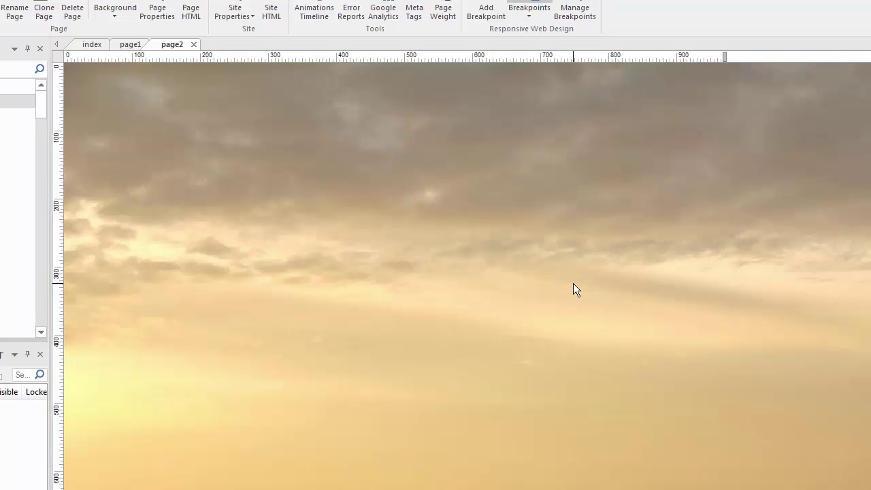
pyautogui.press('F5')
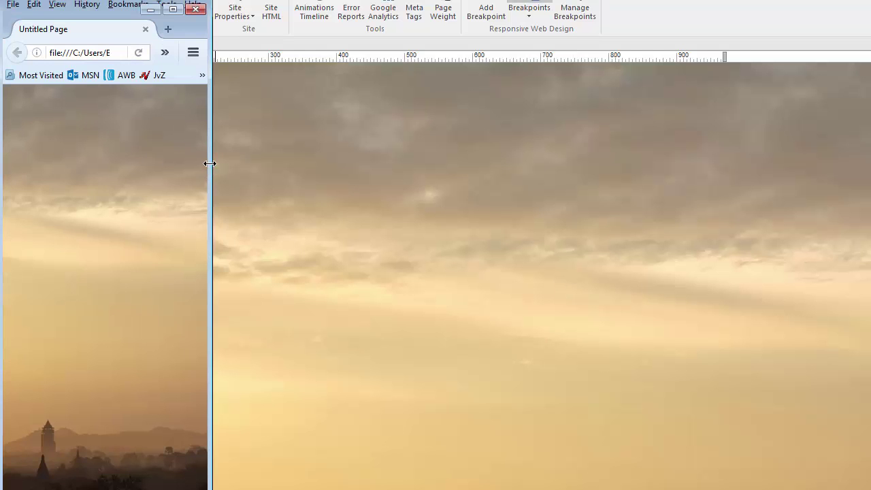
pyautogui.moveTo(210, 163); pyautogui.dragTo(554, 184)
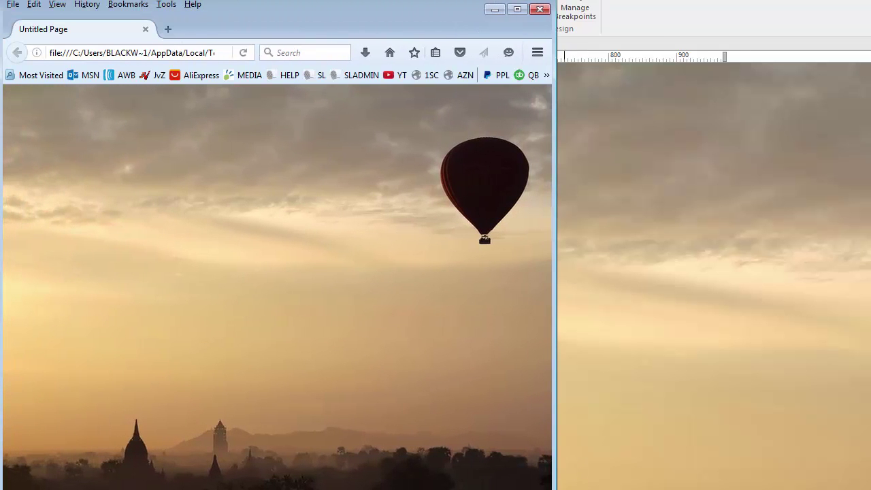
pyautogui.moveTo(555, 486); pyautogui.dragTo(585, 469)
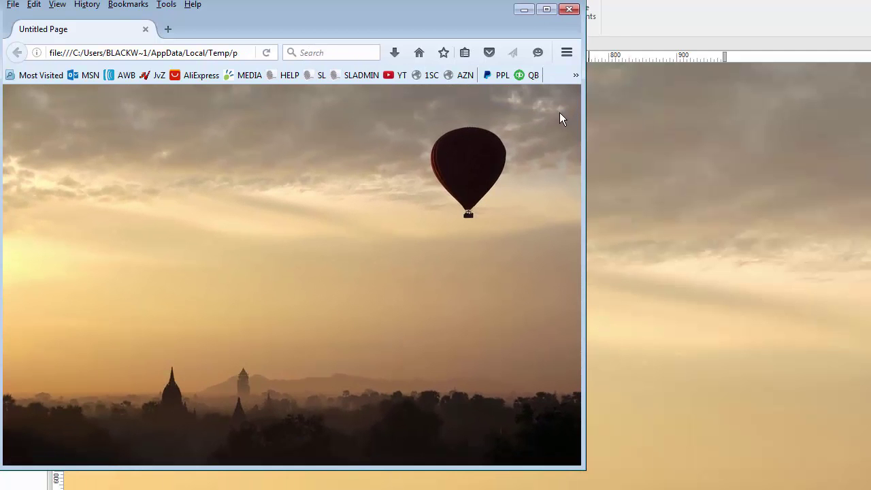
pyautogui.click(570, 10)
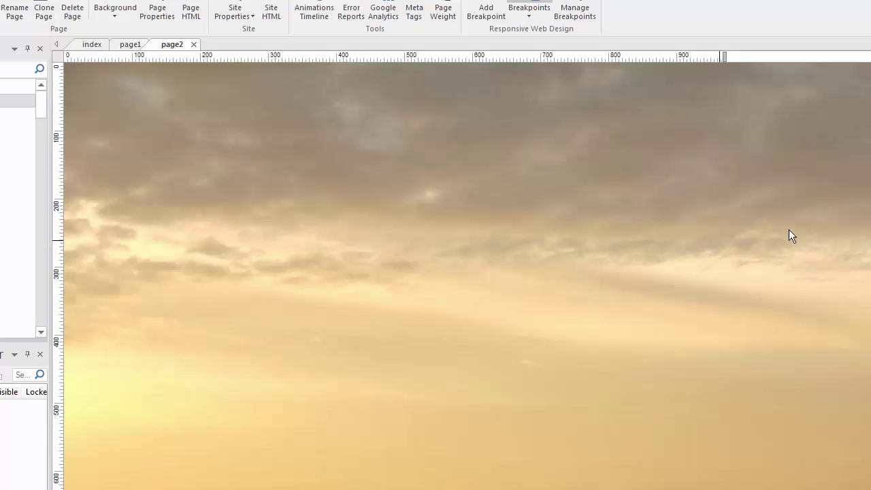
# Switch to page1, reposition the YouTube element near the top right, and open its properties
pyautogui.click(133, 43)
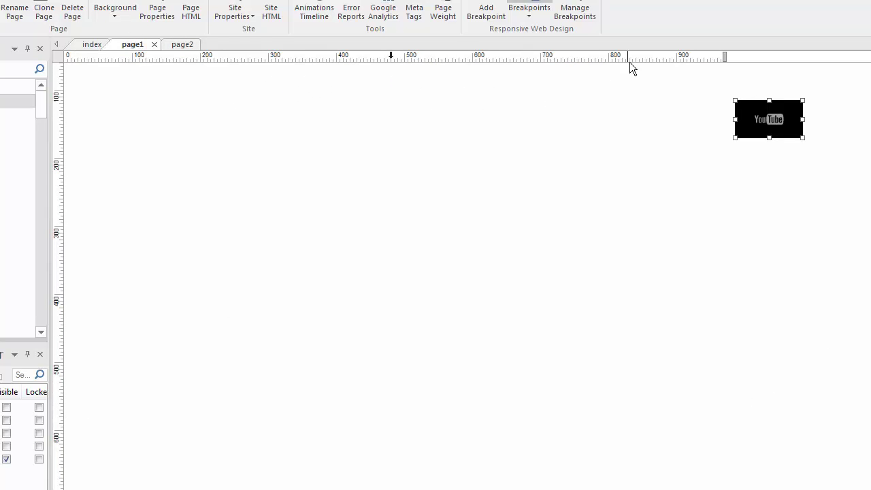
pyautogui.moveTo(768, 119); pyautogui.dragTo(573, 198)
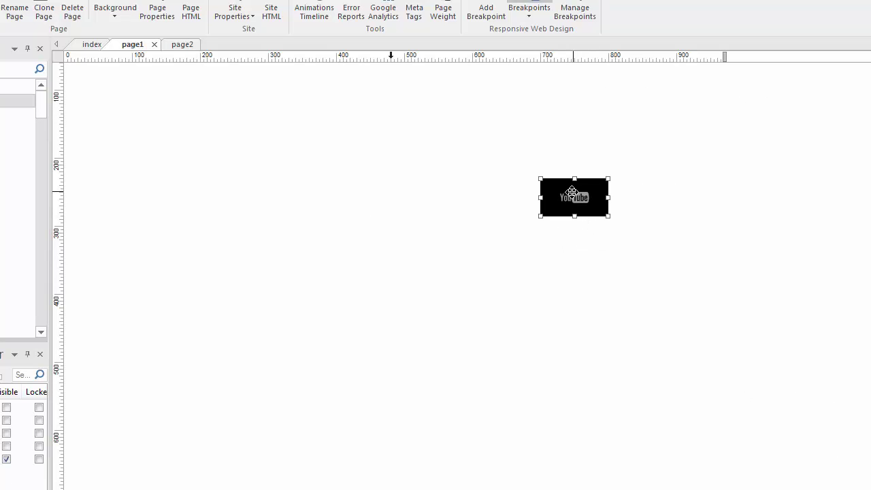
pyautogui.moveTo(567, 197); pyautogui.dragTo(769, 137)
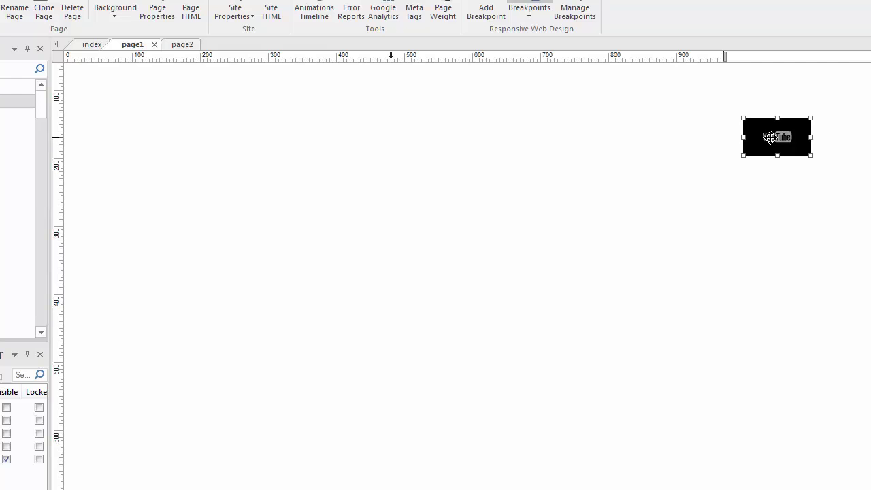
pyautogui.moveTo(779, 142); pyautogui.dragTo(781, 109)
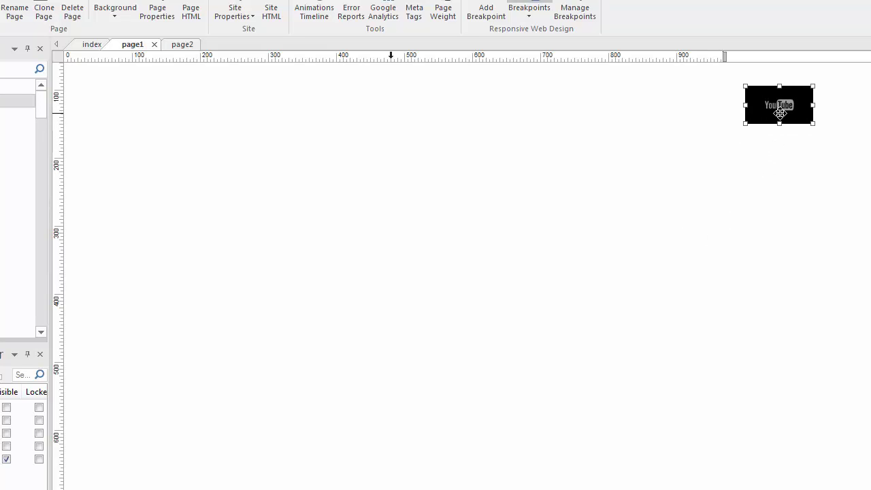
pyautogui.doubleClick(781, 109)
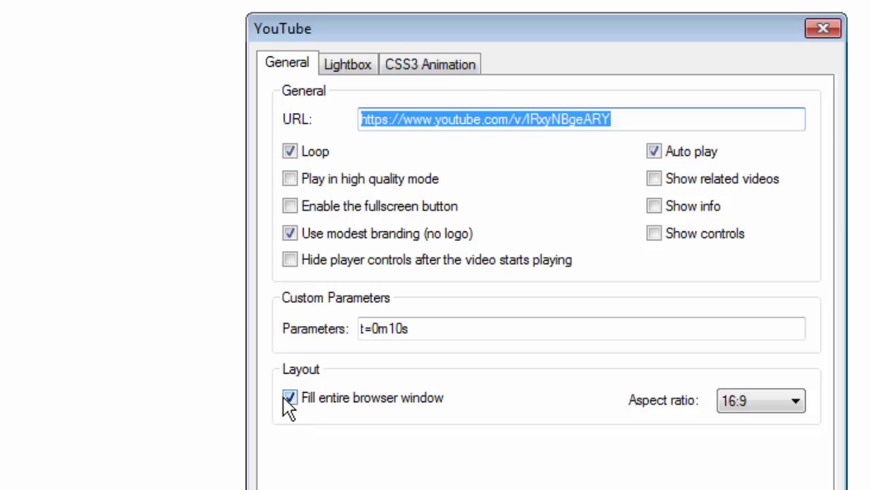
# Turn off fill-entire-browser-window, enlarge and centre the YouTube video, then preview page1
pyautogui.click(288, 399)
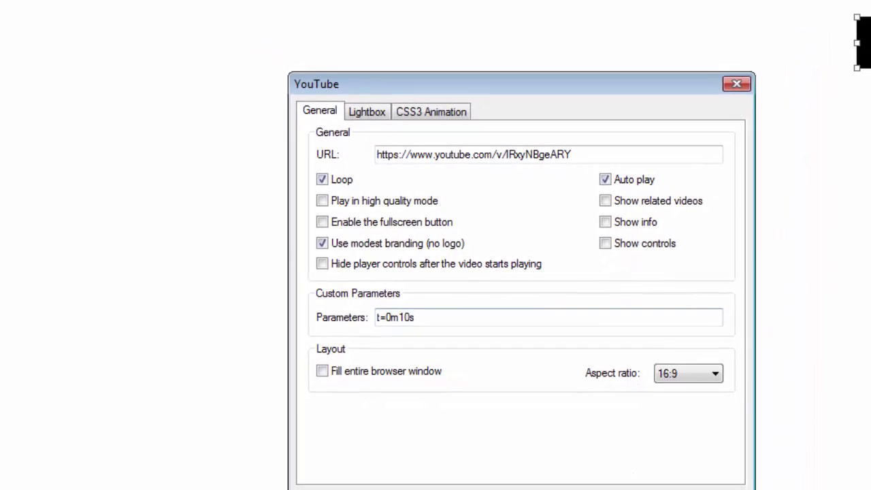
pyautogui.press('Return')
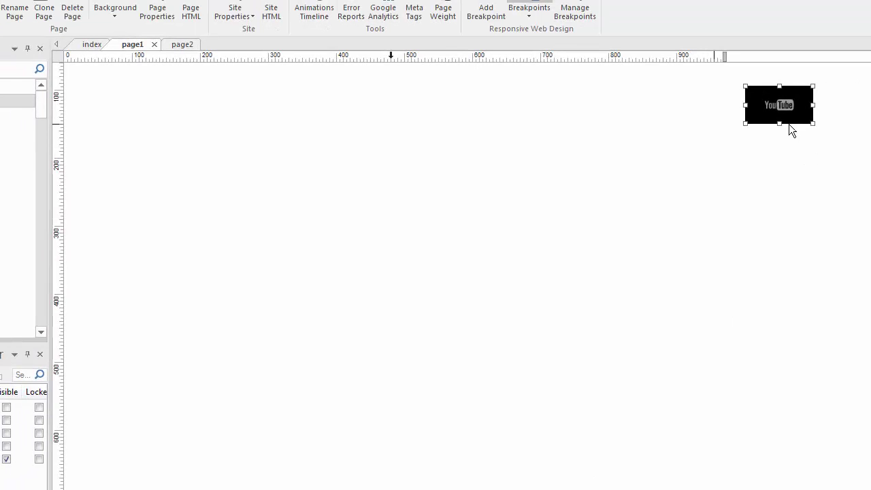
pyautogui.moveTo(785, 116); pyautogui.dragTo(719, 443)
pyautogui.moveTo(650, 380); pyautogui.dragTo(606, 363)
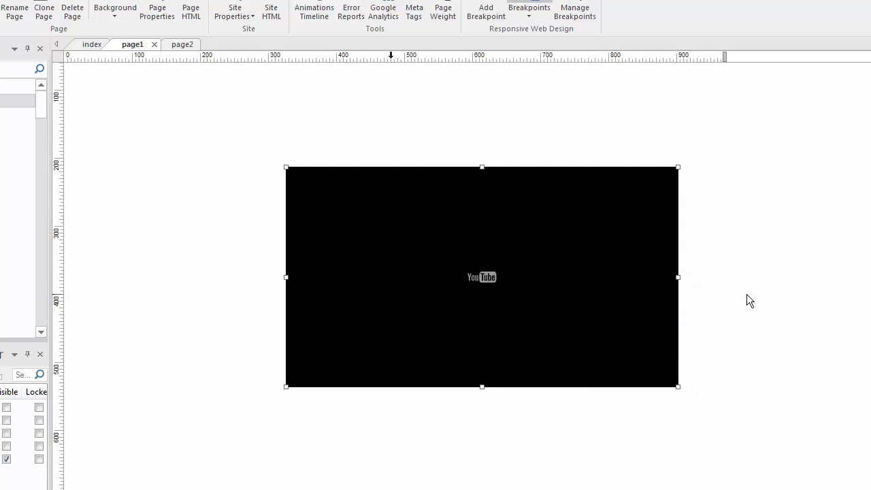
pyautogui.press('F5')
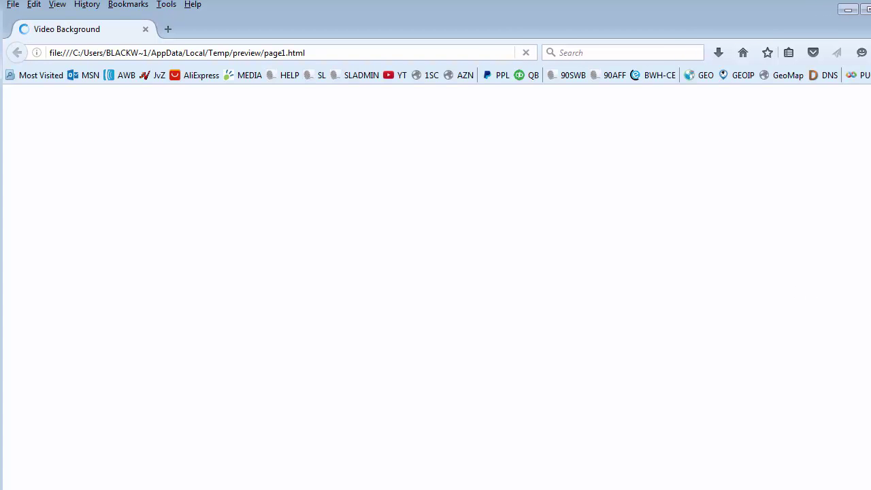
pyautogui.doubleClick(573, 13)
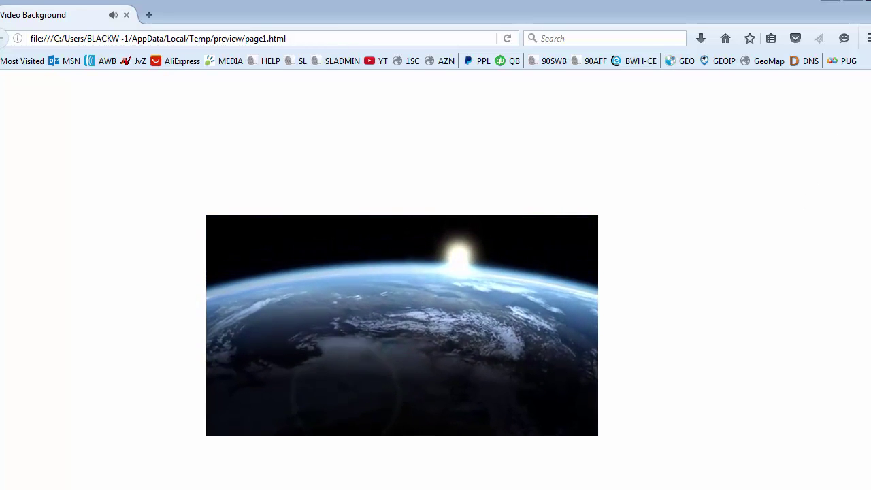
pyautogui.hotkey('alt', 'F4')
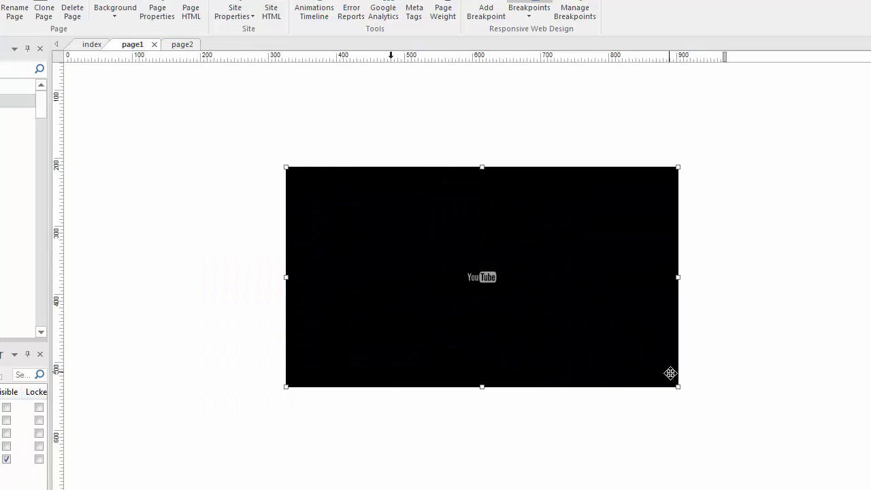
# Shrink the YouTube video into the top right, re-enable fill-entire-browser-window, and preview page1
pyautogui.moveTo(683, 393); pyautogui.dragTo(350, 207)
pyautogui.moveTo(317, 179); pyautogui.dragTo(767, 88)
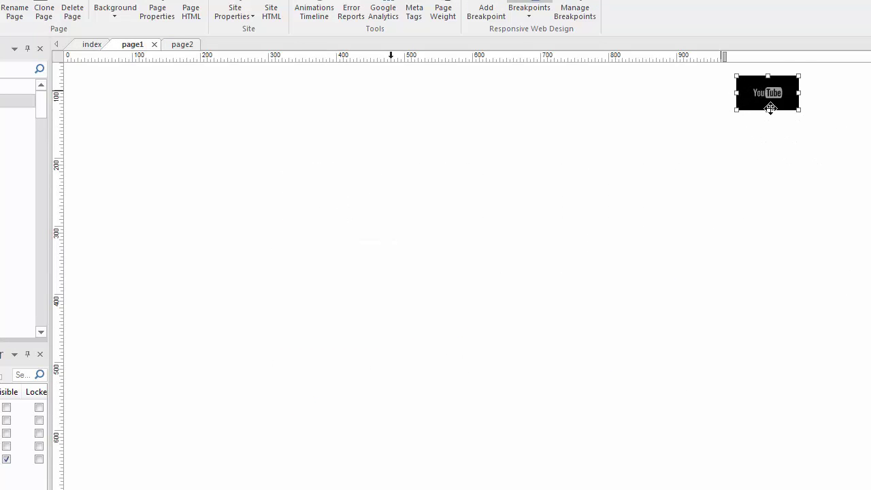
pyautogui.doubleClick(763, 93)
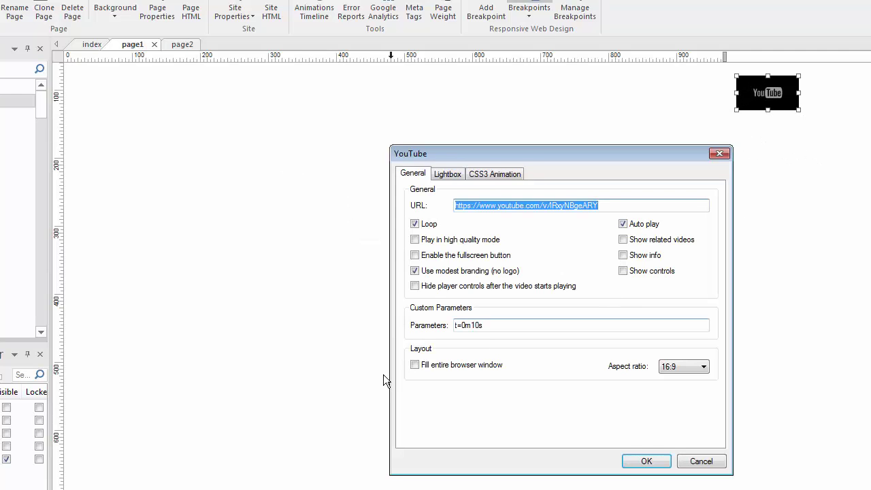
pyautogui.click(414, 365)
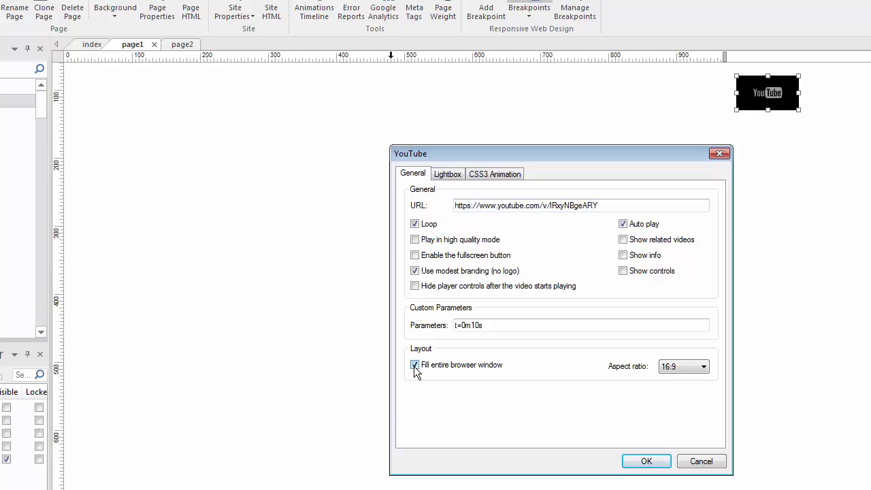
pyautogui.click(651, 461)
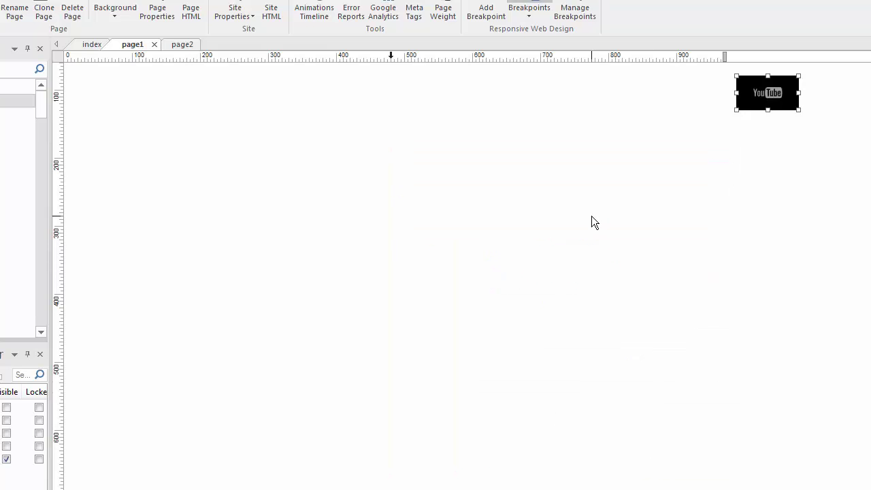
pyautogui.press('F5')
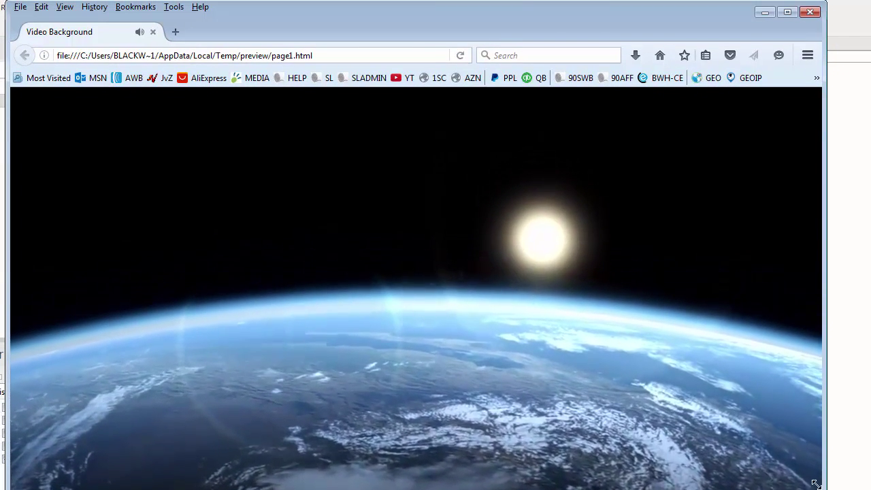
pyautogui.moveTo(825, 488)
pyautogui.mouseDown()
pyautogui.moveTo(812, 473)
pyautogui.moveTo(828, 472)
pyautogui.mouseUp()
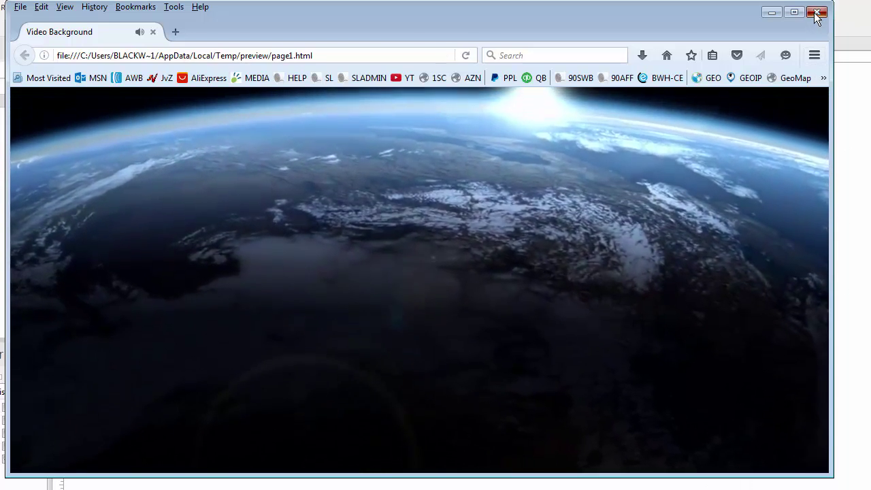
pyautogui.click(817, 13)
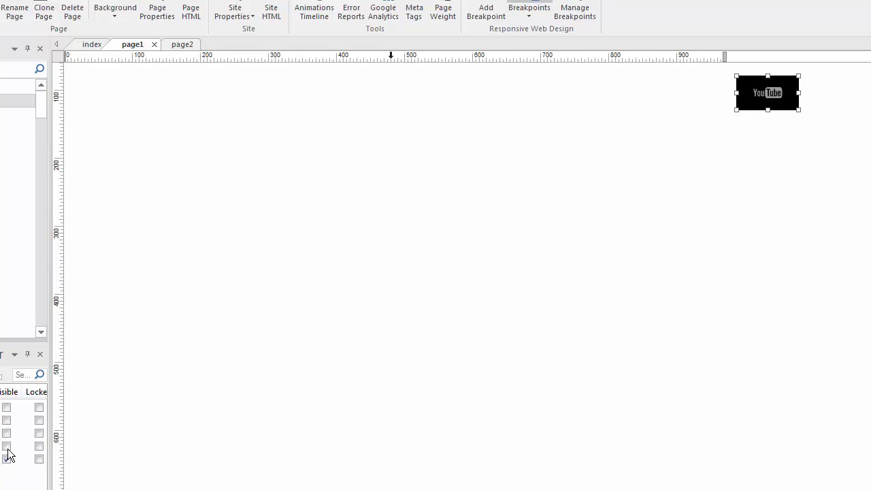
# Make the background box, headline, Learn More... button and subtitle layers visible, then preview page1
pyautogui.click(7, 408)
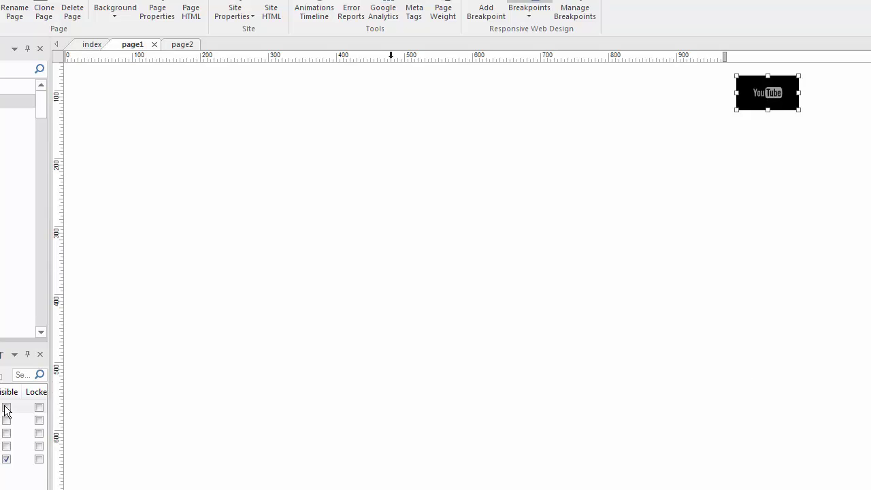
pyautogui.click(7, 420)
pyautogui.click(6, 432)
pyautogui.click(6, 446)
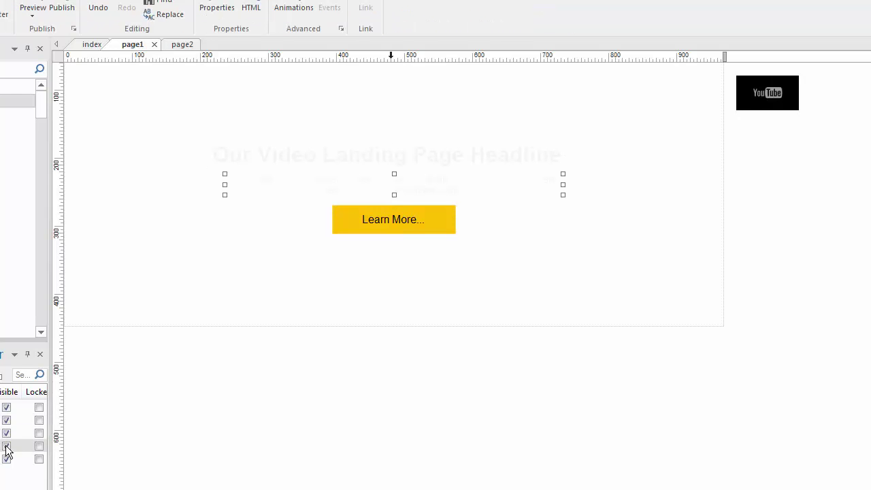
pyautogui.click(515, 407)
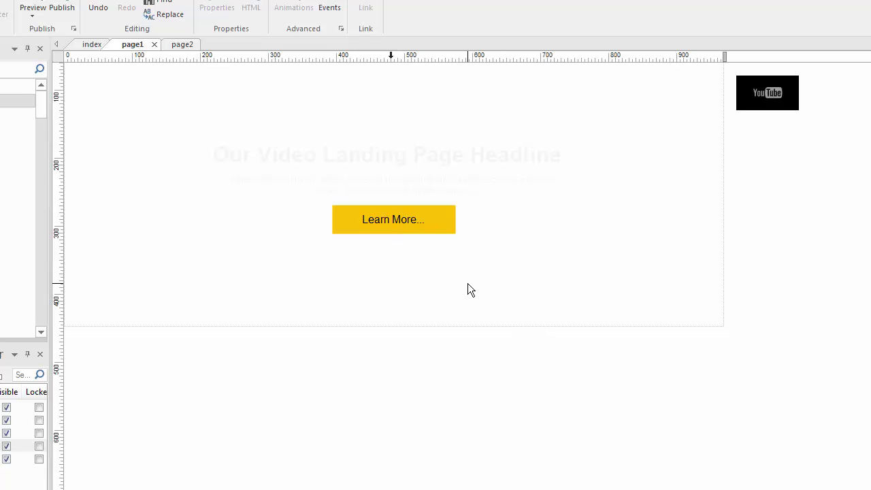
pyautogui.press('F5')
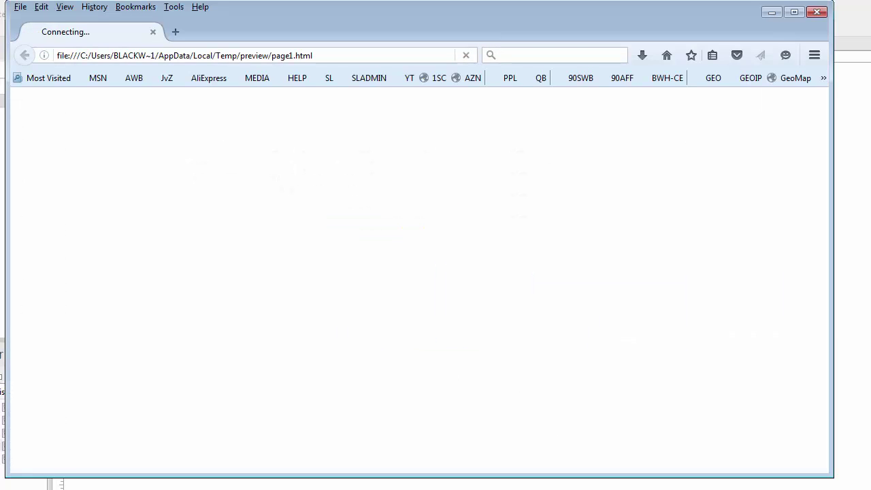